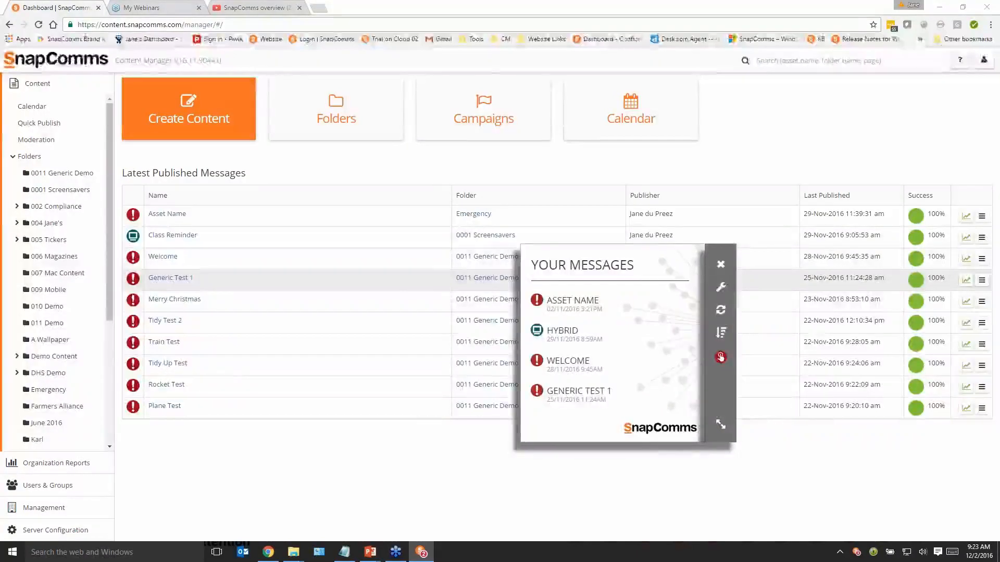
Filter the desktop message list to unread messages only, restore the full list, and close the message window
click(721, 336)
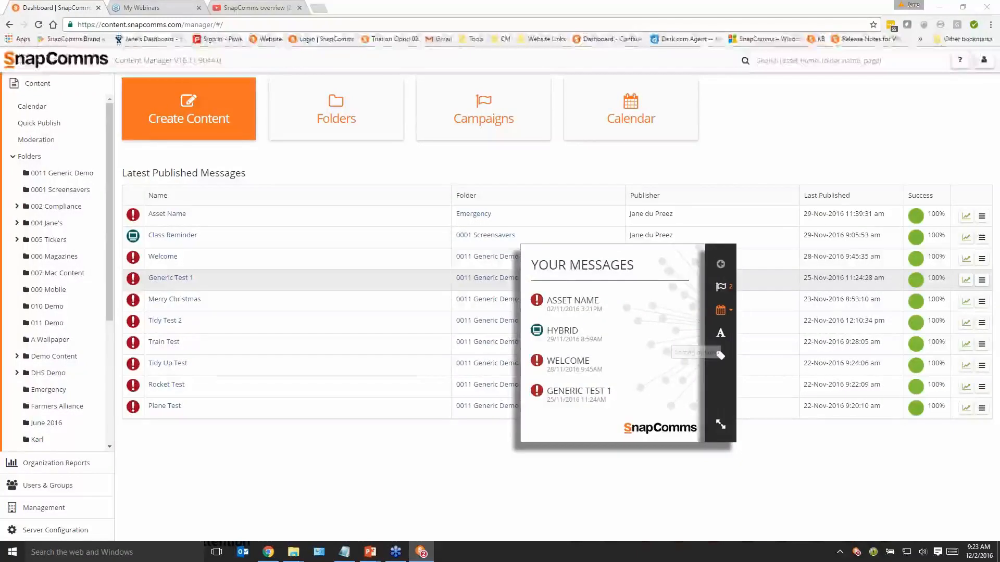
click(721, 287)
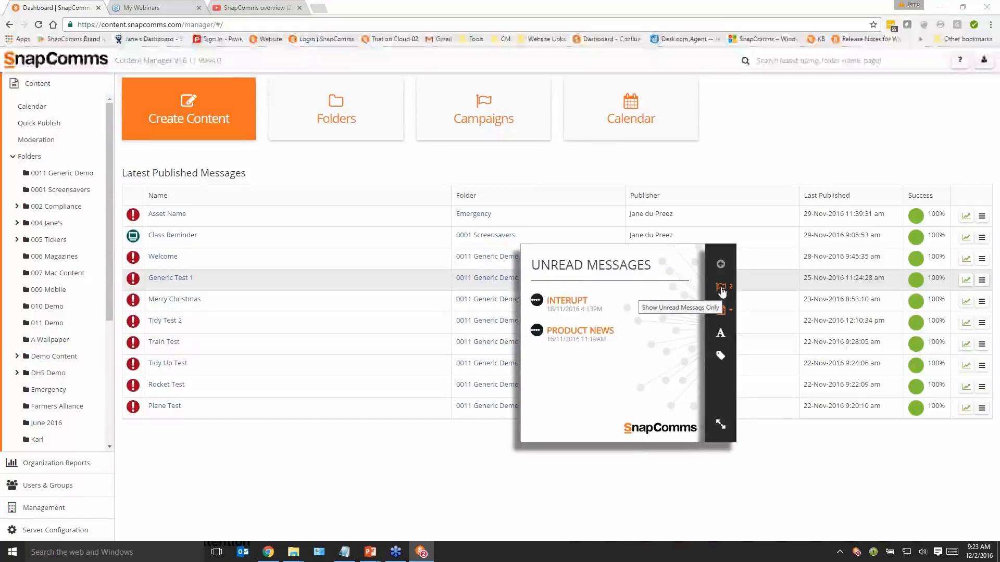
click(721, 289)
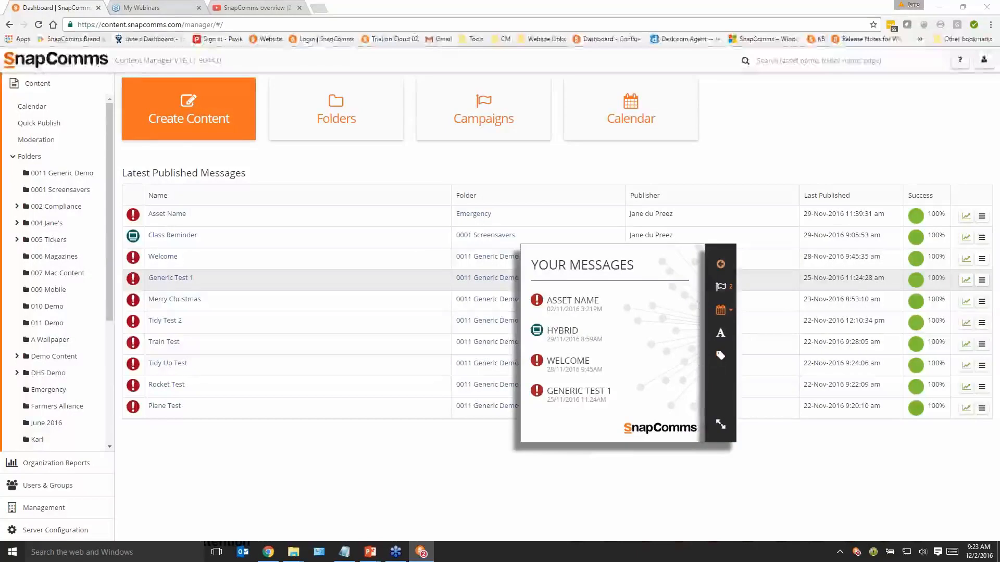
click(723, 285)
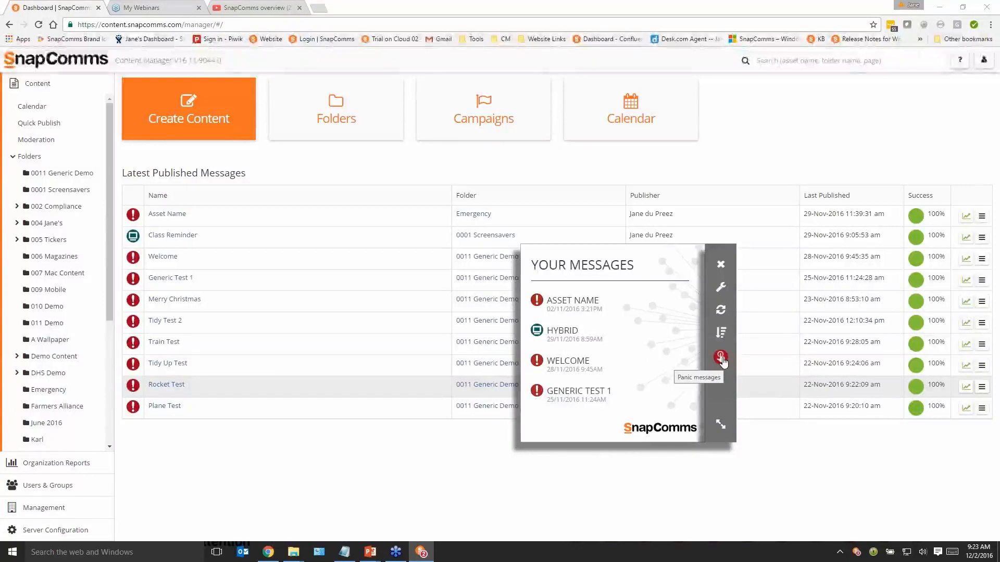
click(720, 266)
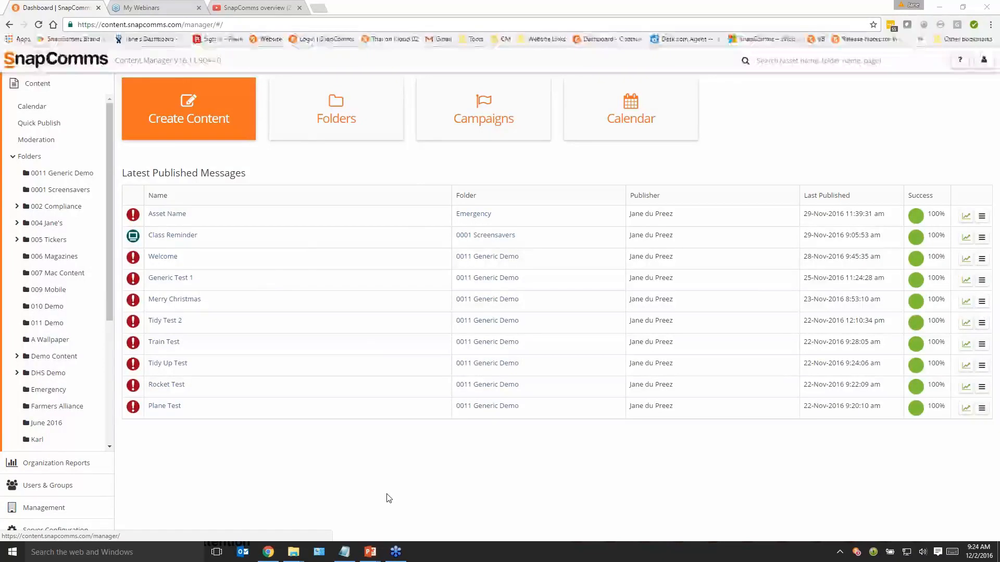
Start new Screensaver content in the 0001 Screensavers folder, showing all templates and choosing the Screensaver template
click(218, 116)
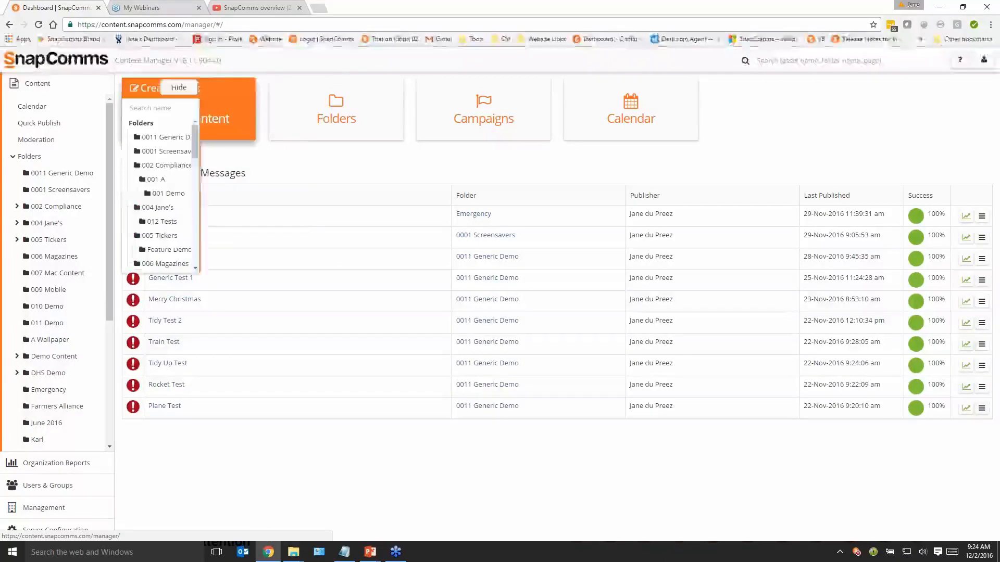
click(197, 155)
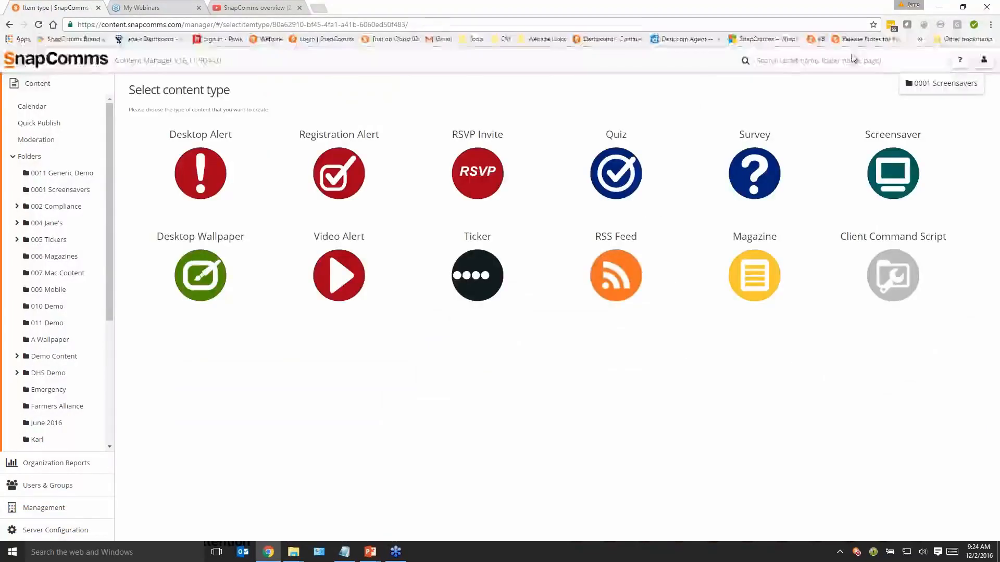
click(885, 179)
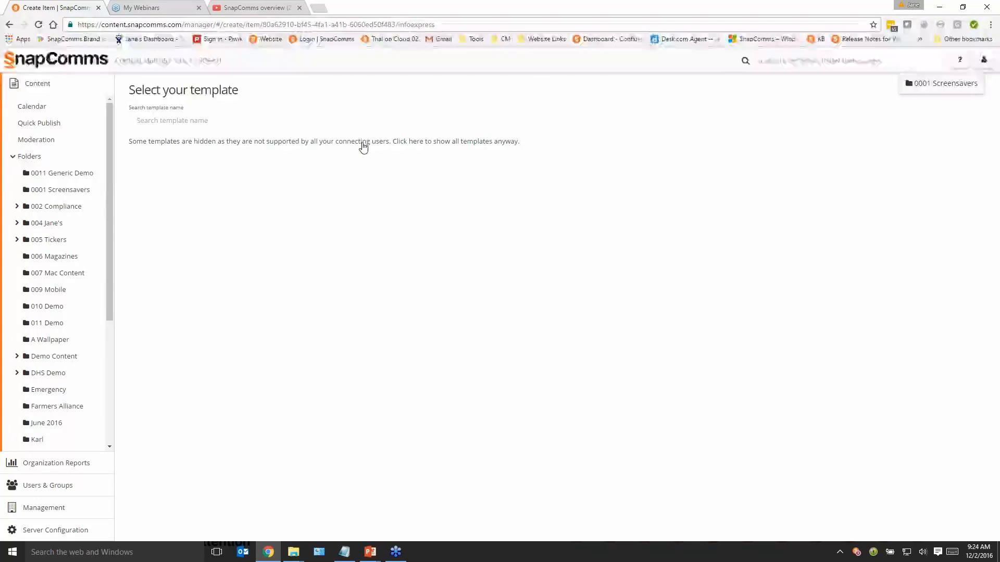
click(394, 143)
click(217, 208)
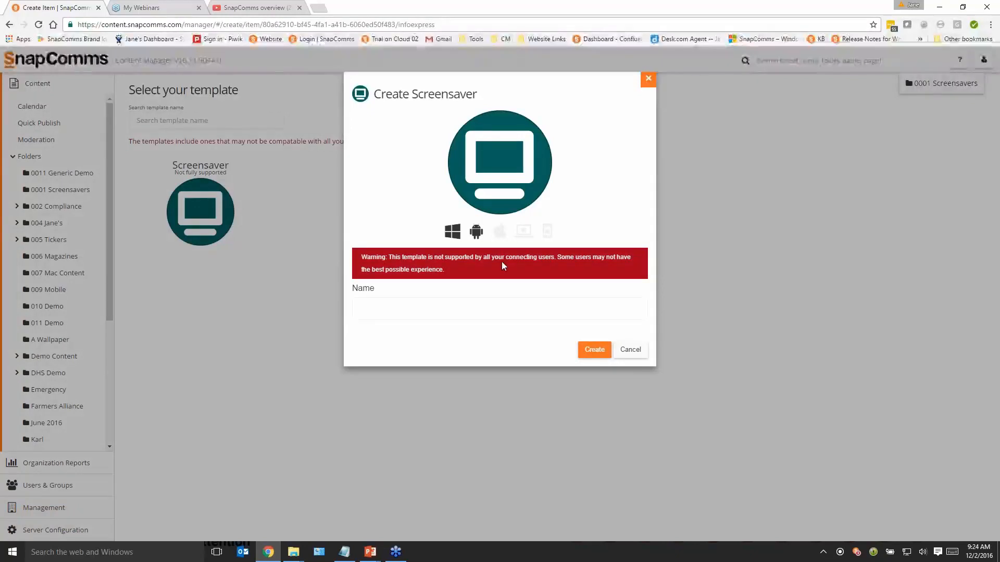
Name the screensaver "Annual Tidy Up Reminder" and create it
click(433, 312)
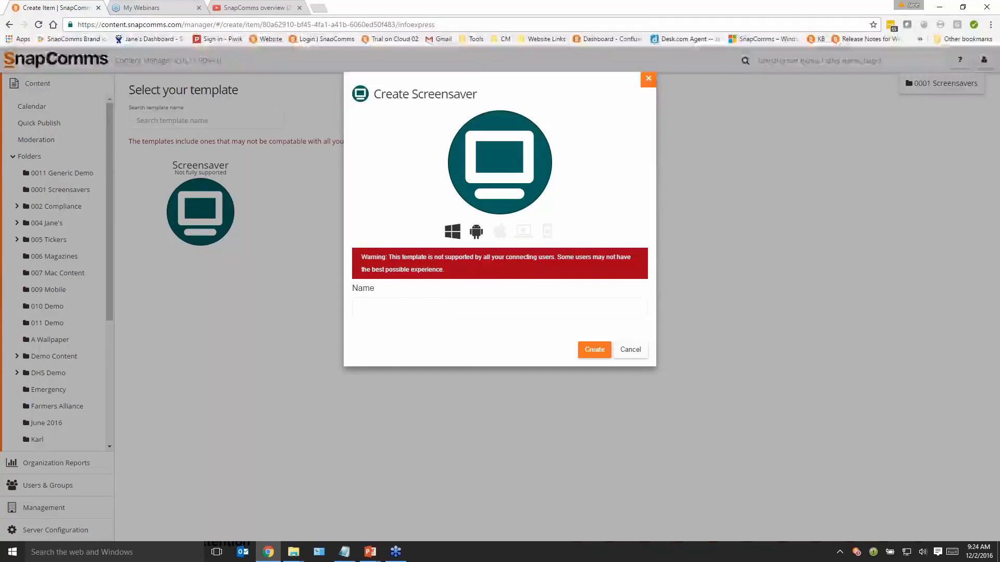
text(Ann)
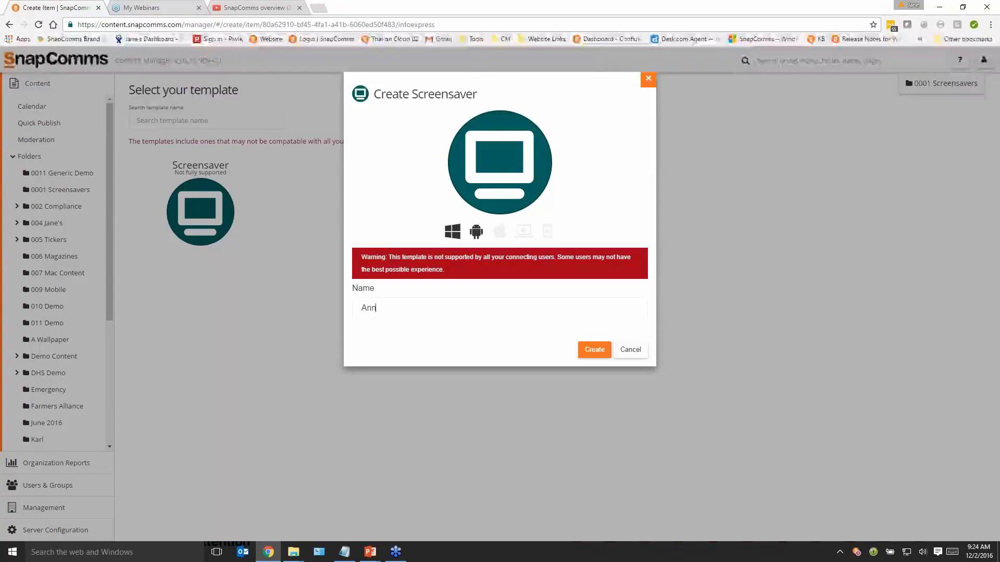
text(ual Tidy U)
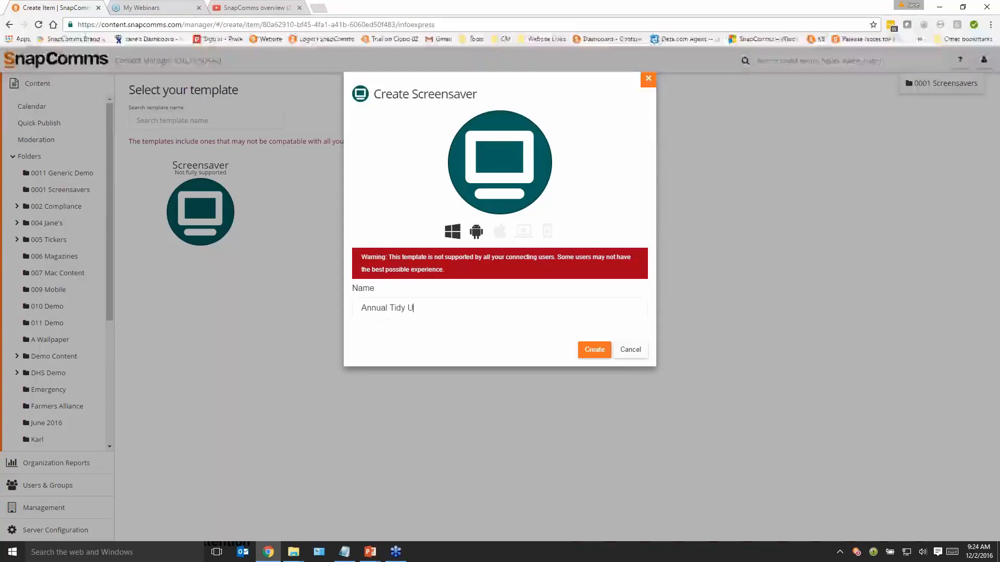
text(p Remo)
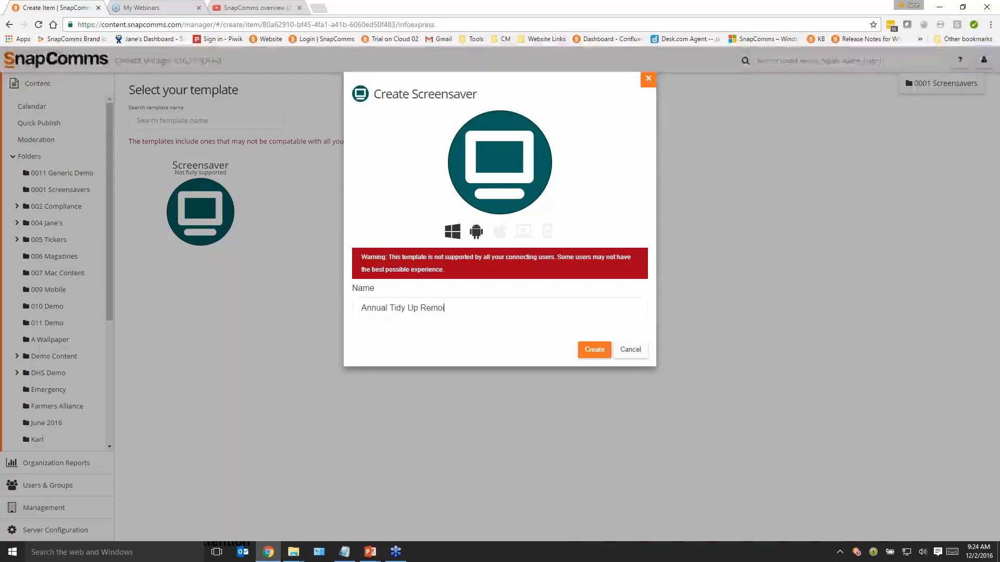
text(i)
key(BackSpace)
key(BackSpace)
text(in)
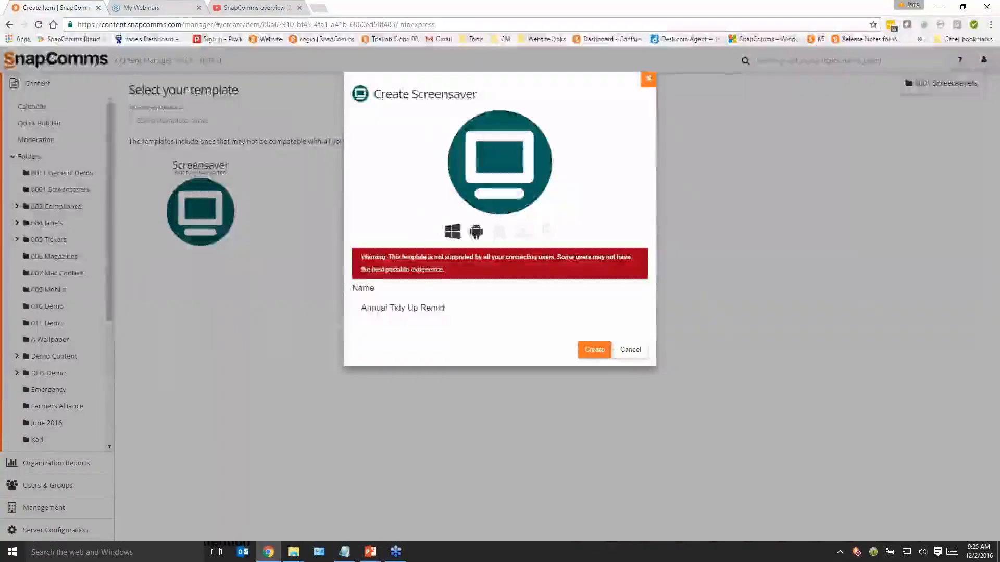
text(der)
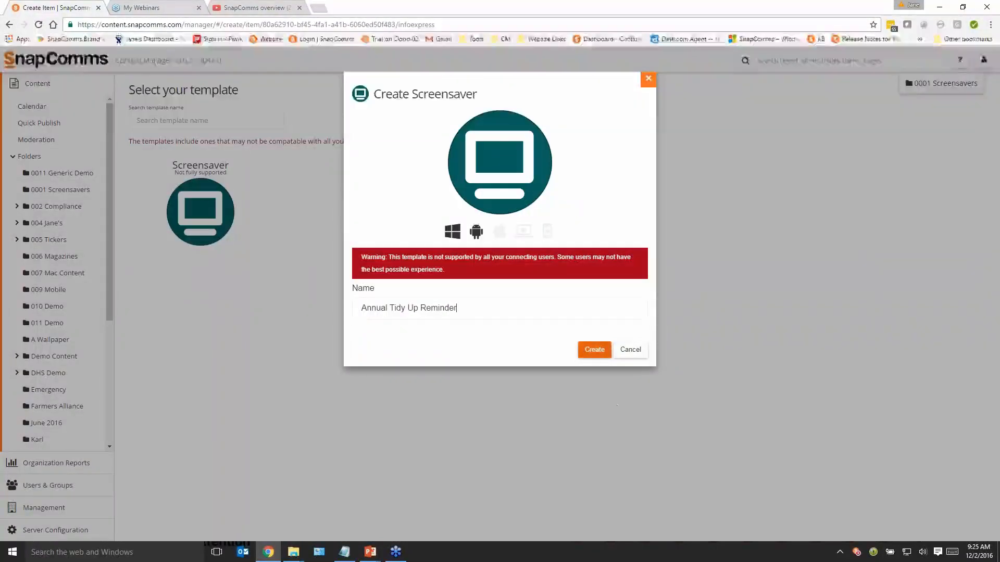
click(594, 343)
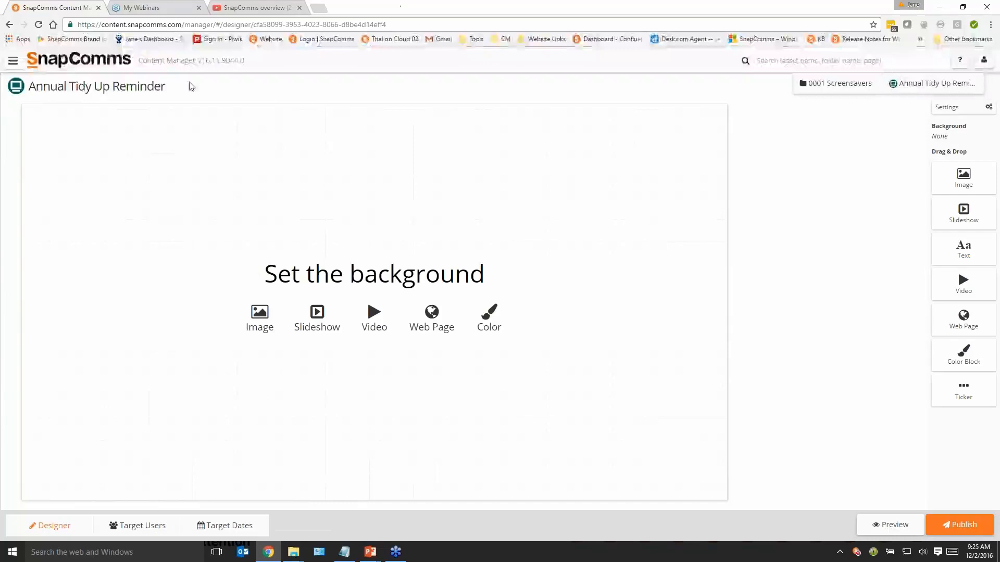
Open the screensaver's title for editing
mouse_move(165, 89)
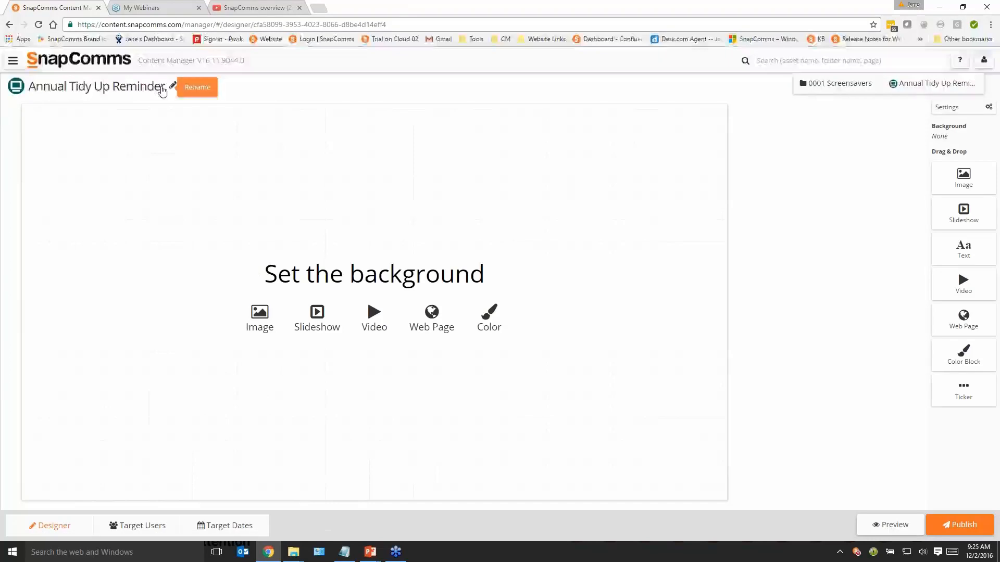
click(163, 90)
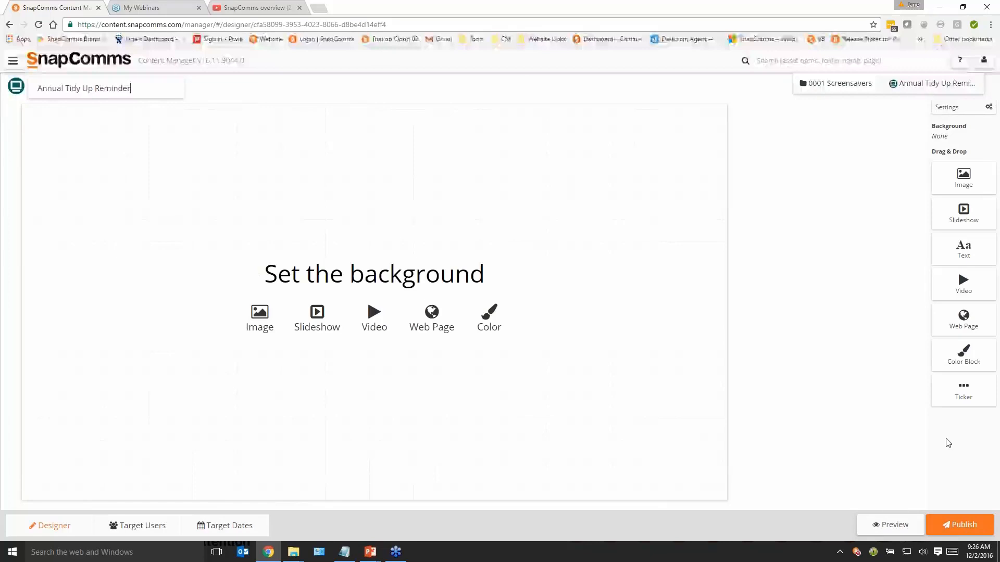
mouse_move(953, 186)
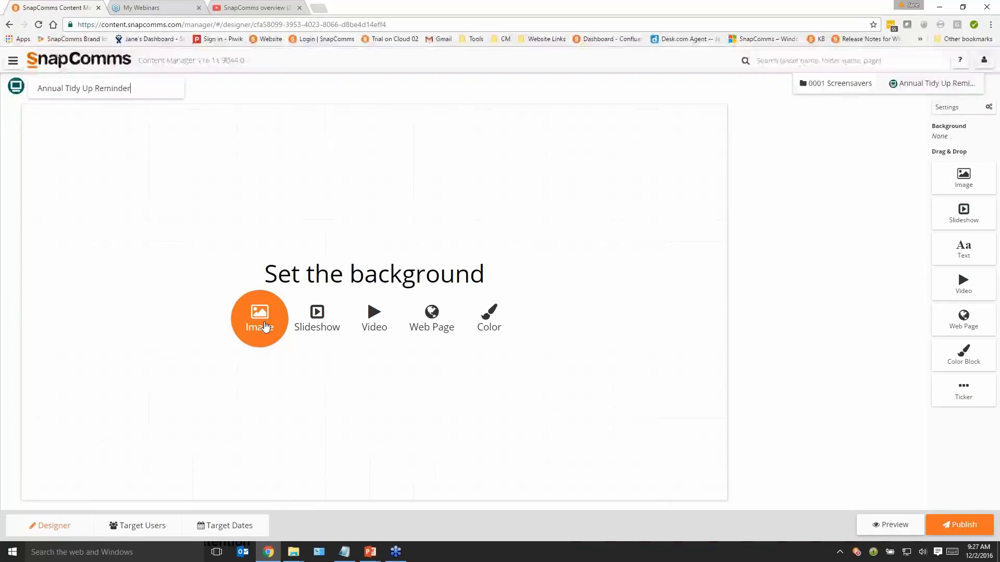
Upload the image Hospital SS.png and set it as the screensaver's background
click(266, 326)
click(266, 326)
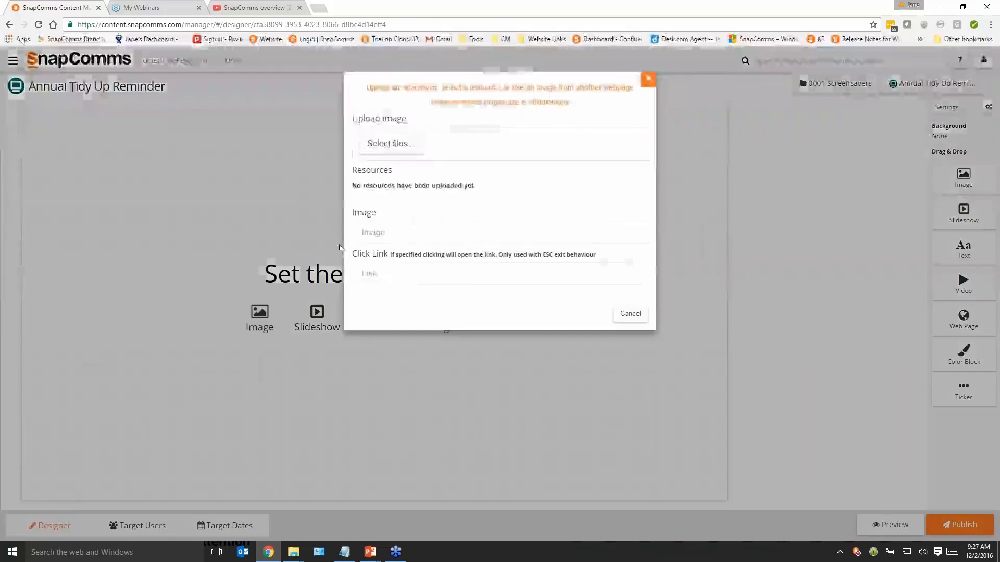
click(387, 144)
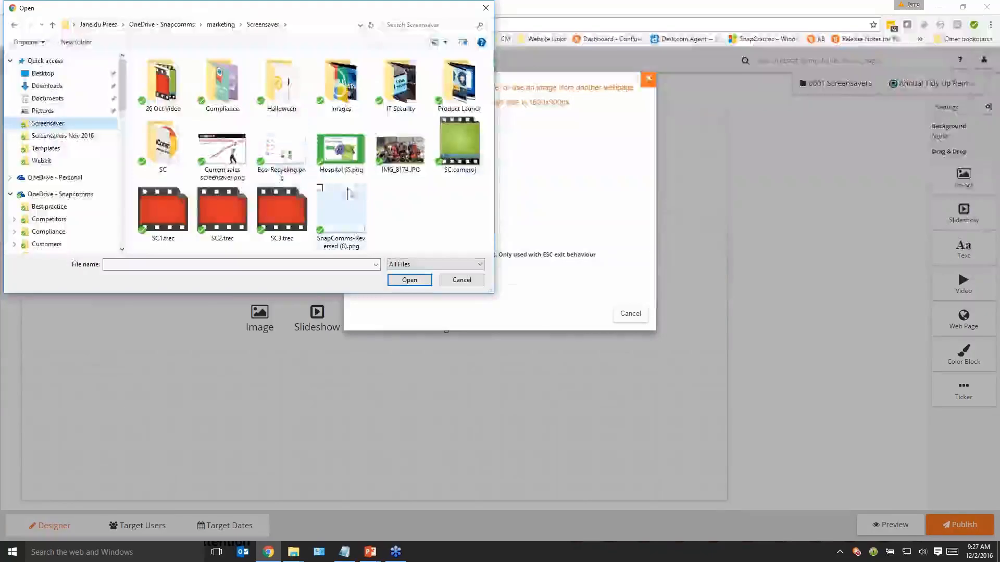
click(346, 156)
double_click(346, 156)
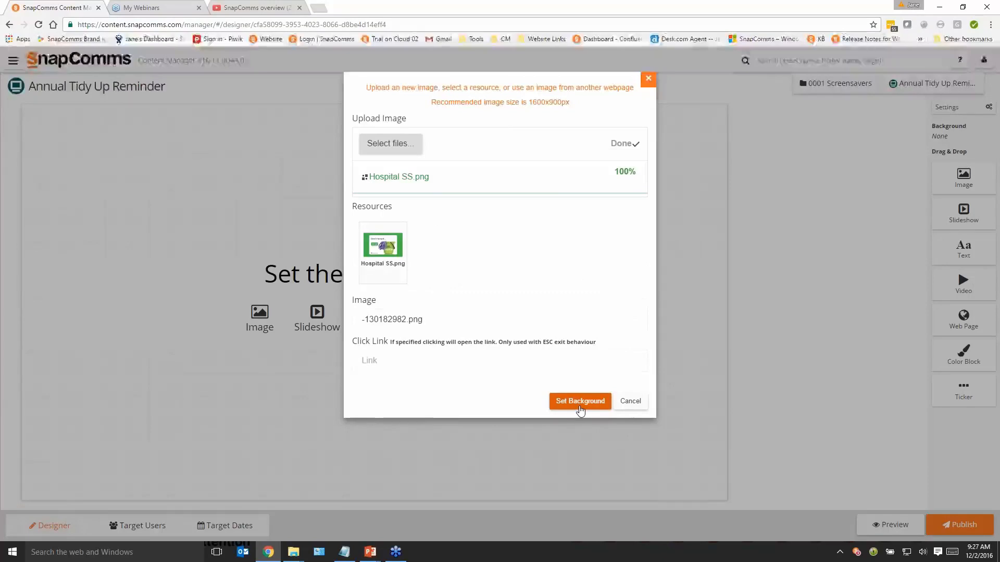
click(580, 410)
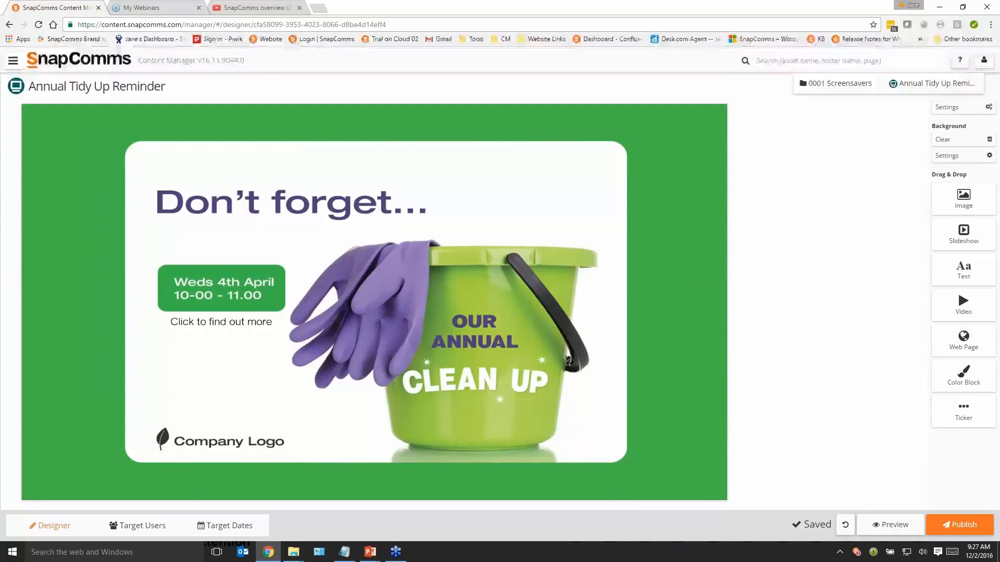
Clear the screensaver's background image and undo the clearing
click(993, 144)
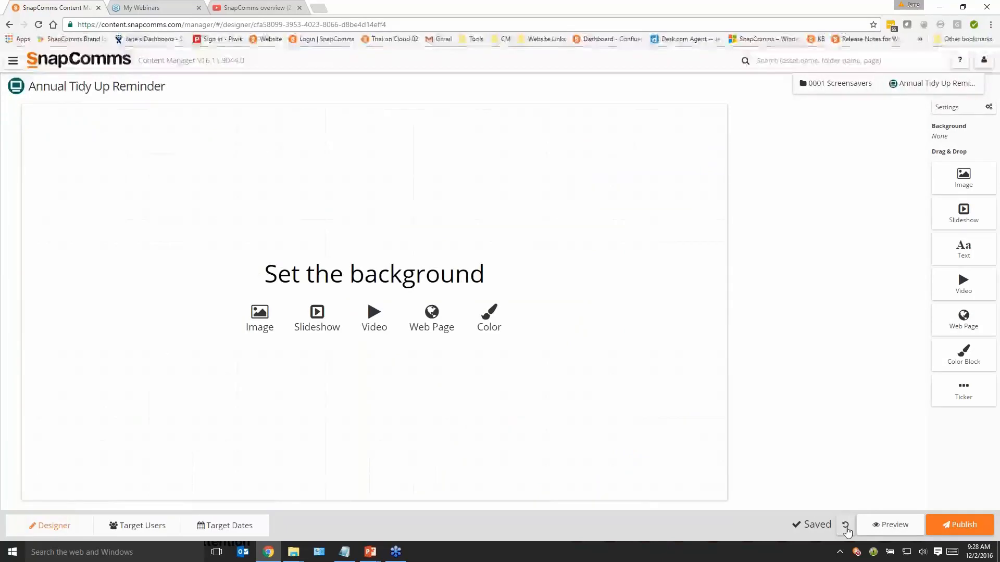
click(845, 525)
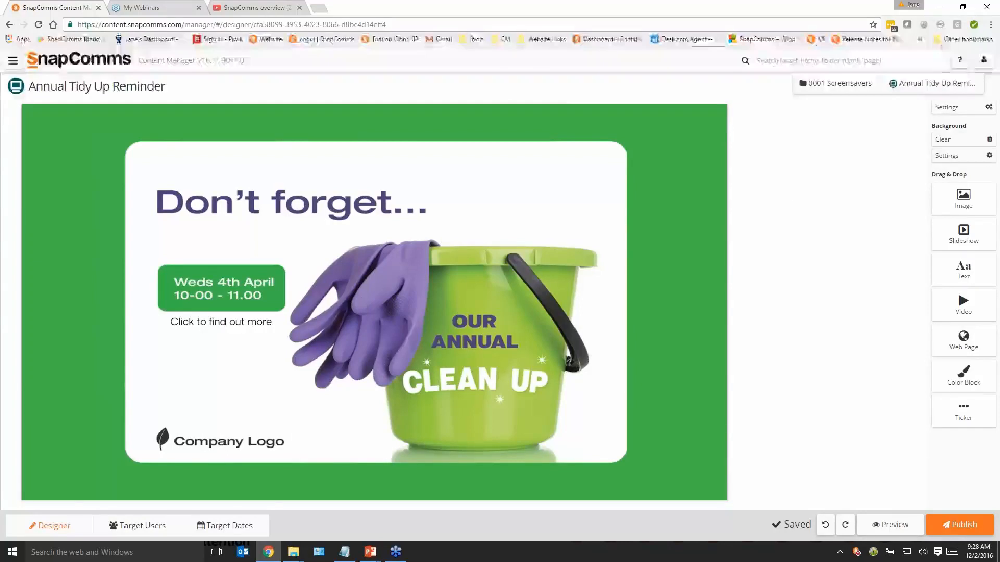
click(989, 156)
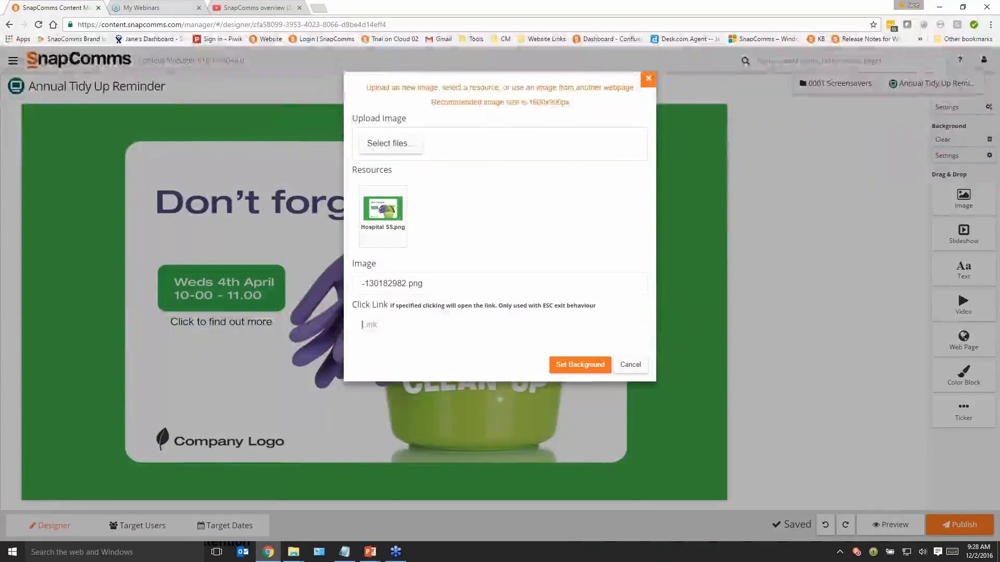
text(http://www.snapcomms.com/products/corporate-screensaver)
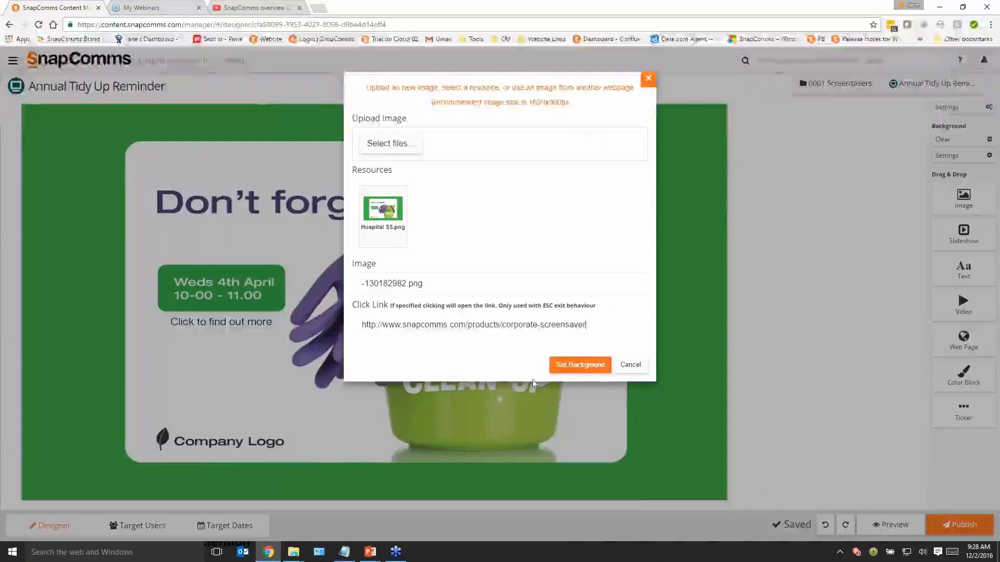
click(584, 364)
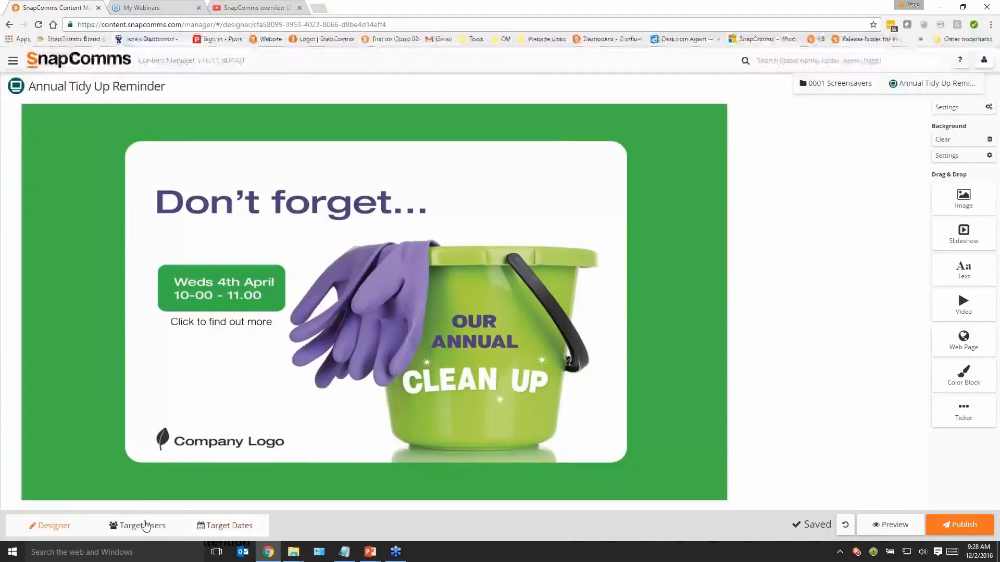
Target the screensaver at the publisher's own user group
click(140, 525)
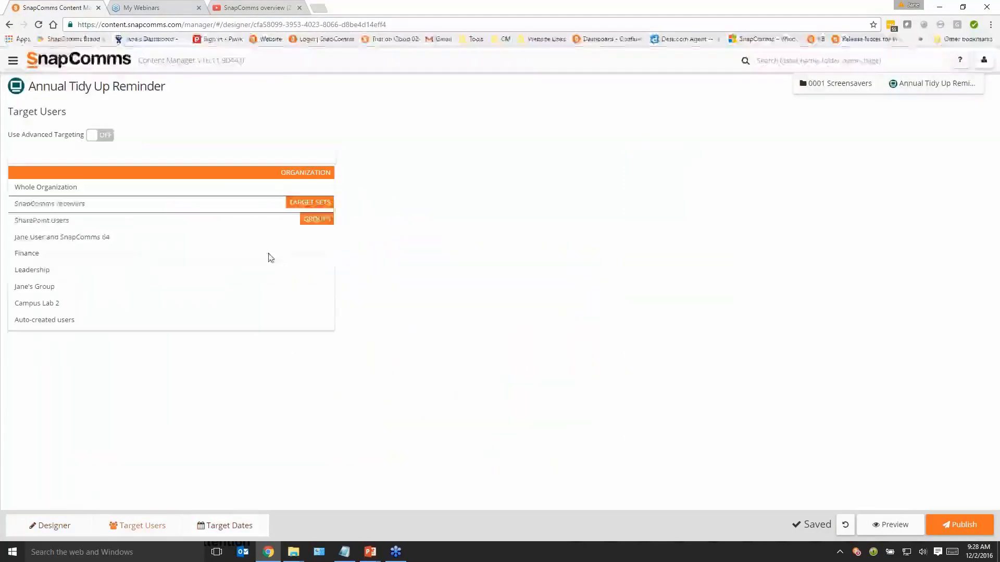
click(63, 288)
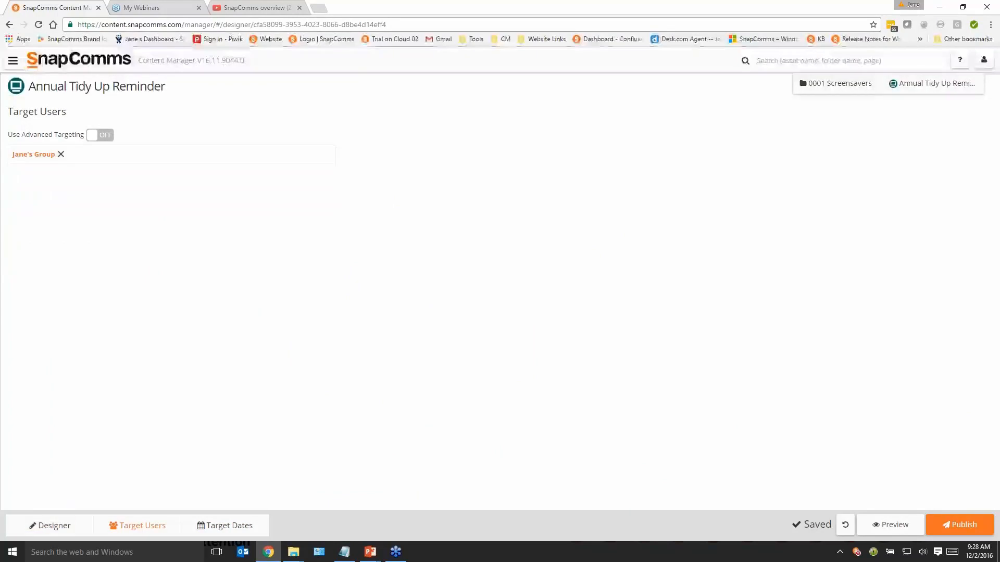
Turn on advanced user targeting and explore the available targeting methods
click(103, 136)
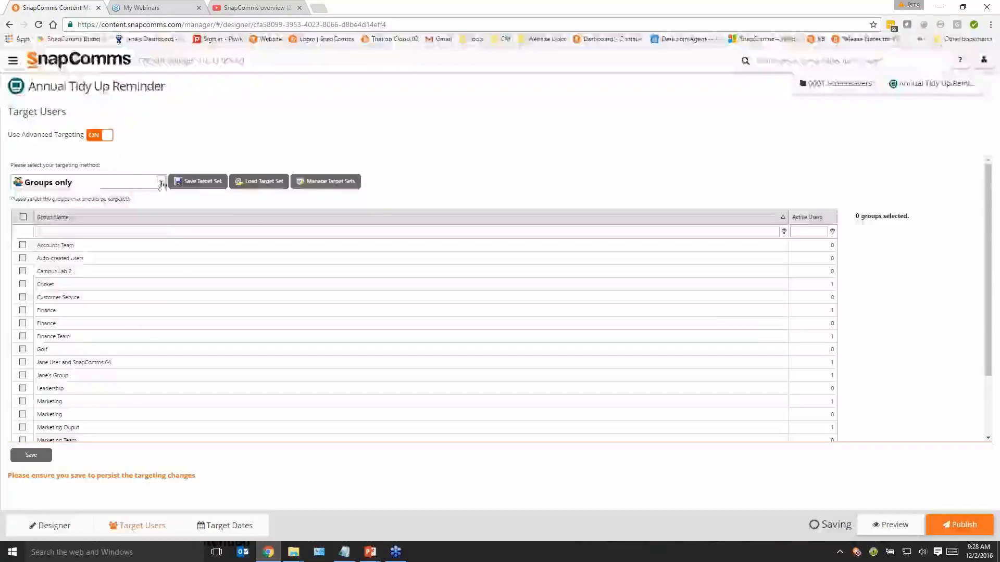
click(162, 184)
click(66, 225)
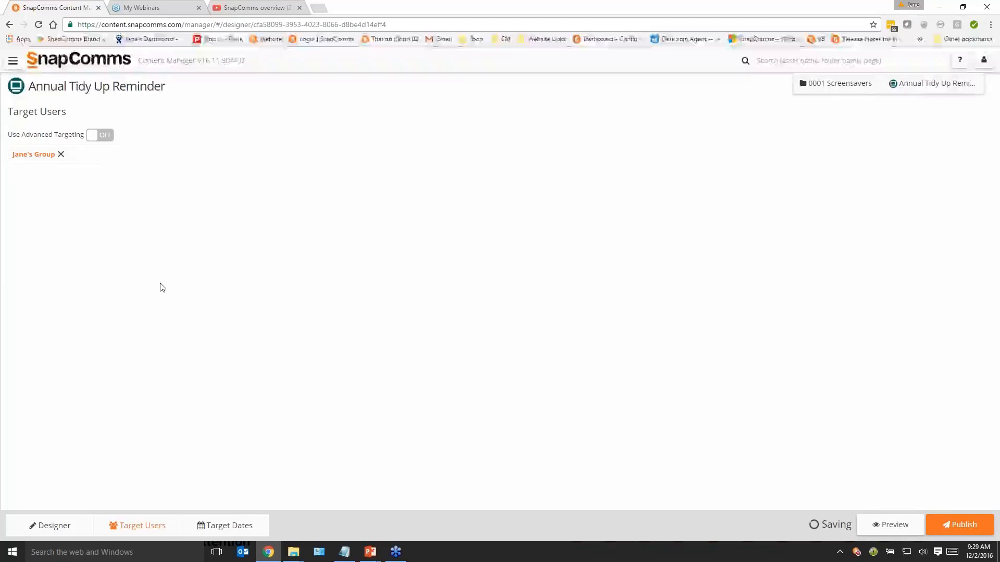
Try repeat scheduling under advanced date targeting for the screensaver and return to the basic publishing dates
click(231, 527)
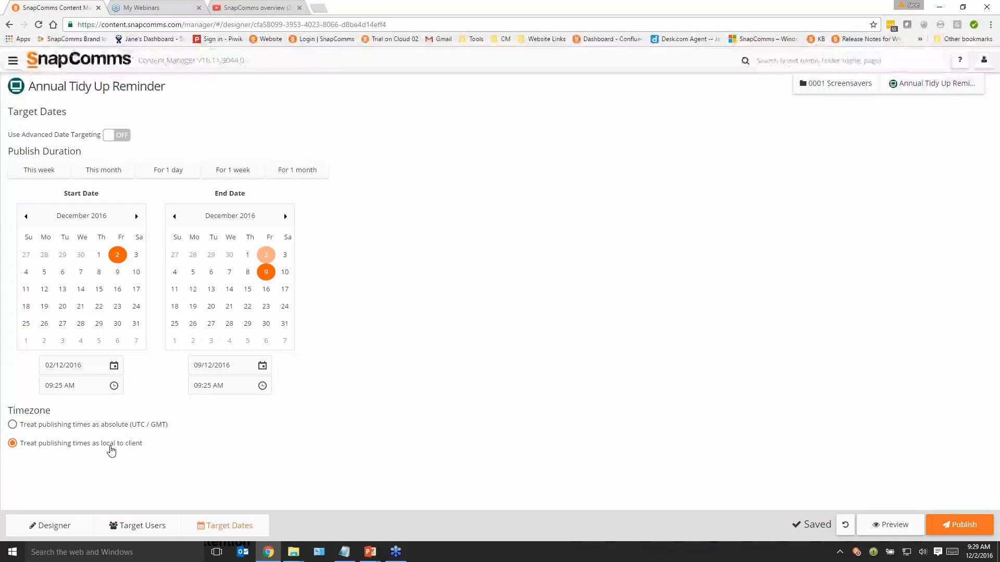
click(128, 136)
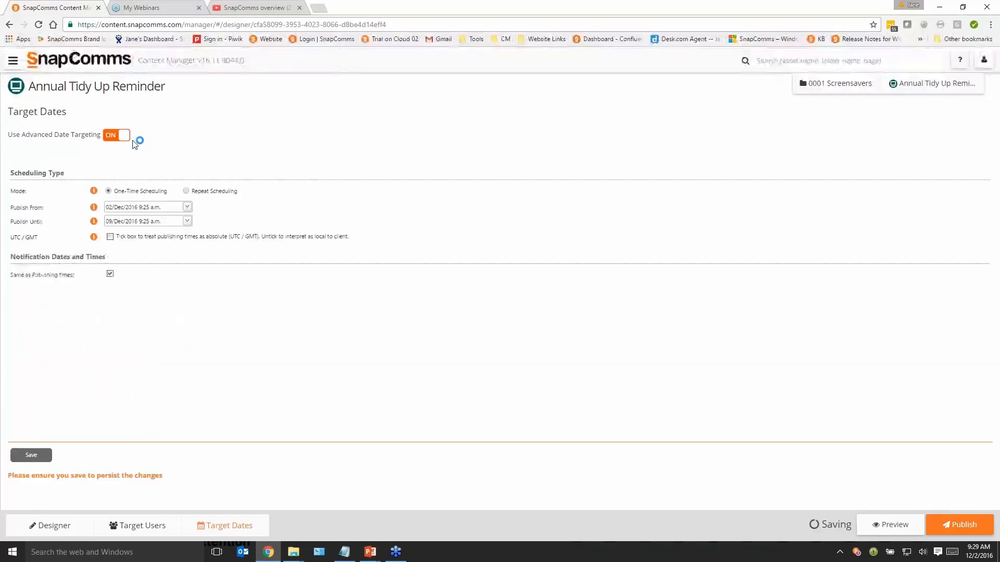
click(186, 191)
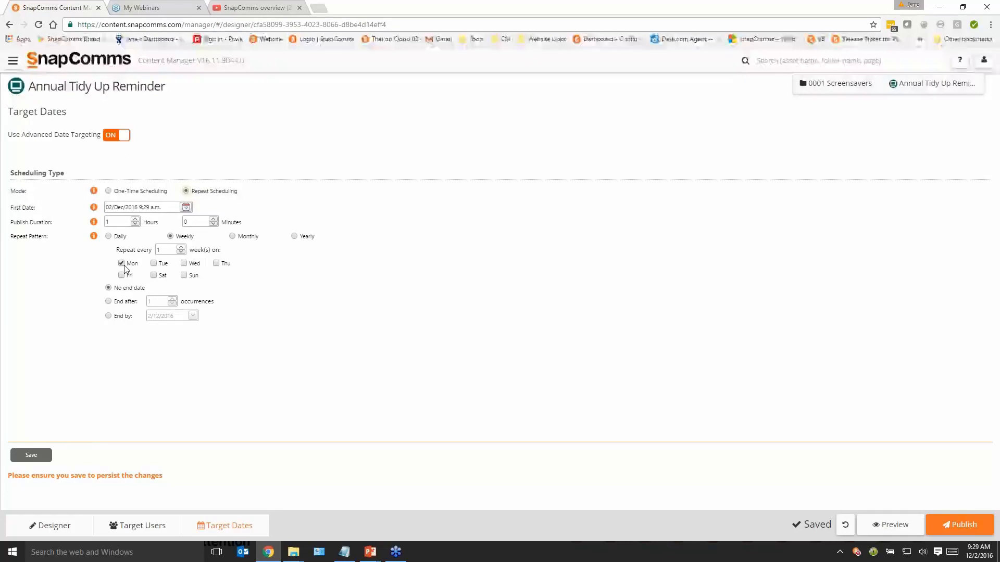
click(119, 135)
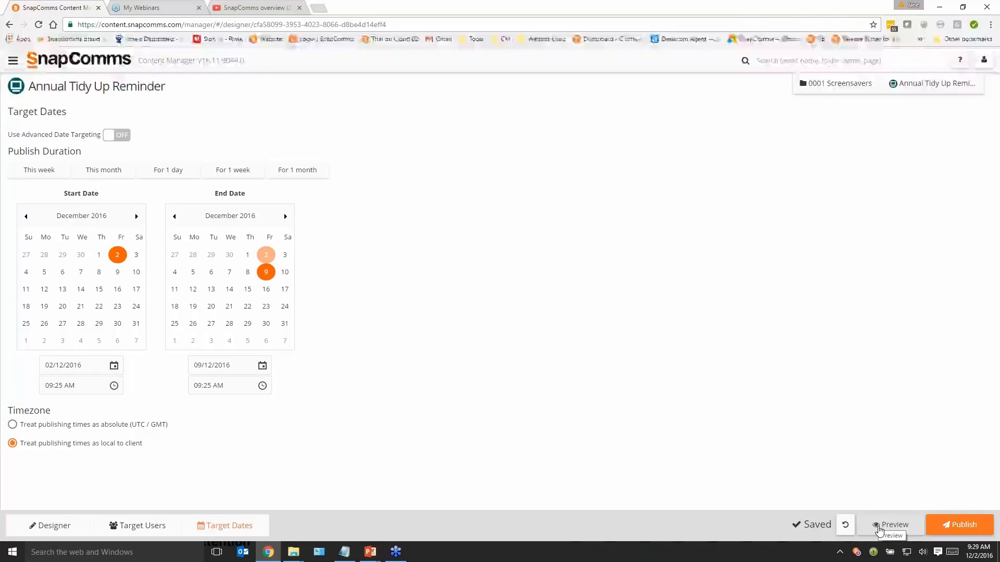
Preview the screensaver, test its click link to the corporate screensaver page, and close the preview
click(879, 529)
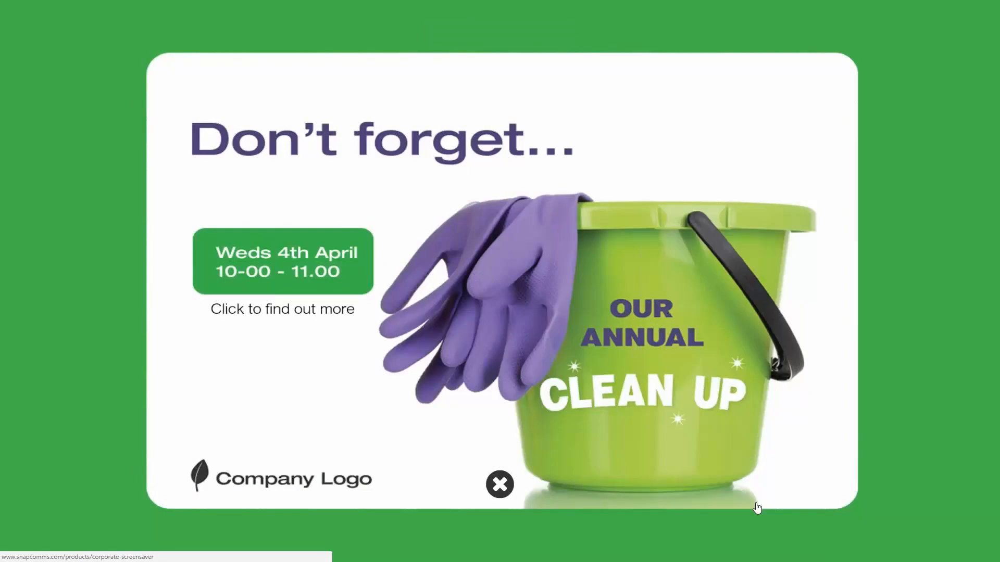
click(279, 311)
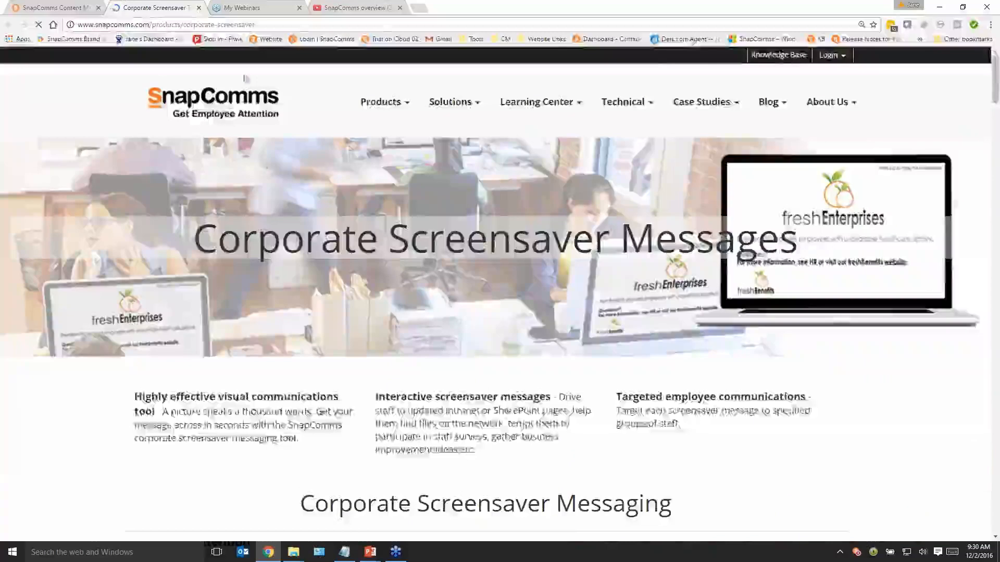
click(46, 9)
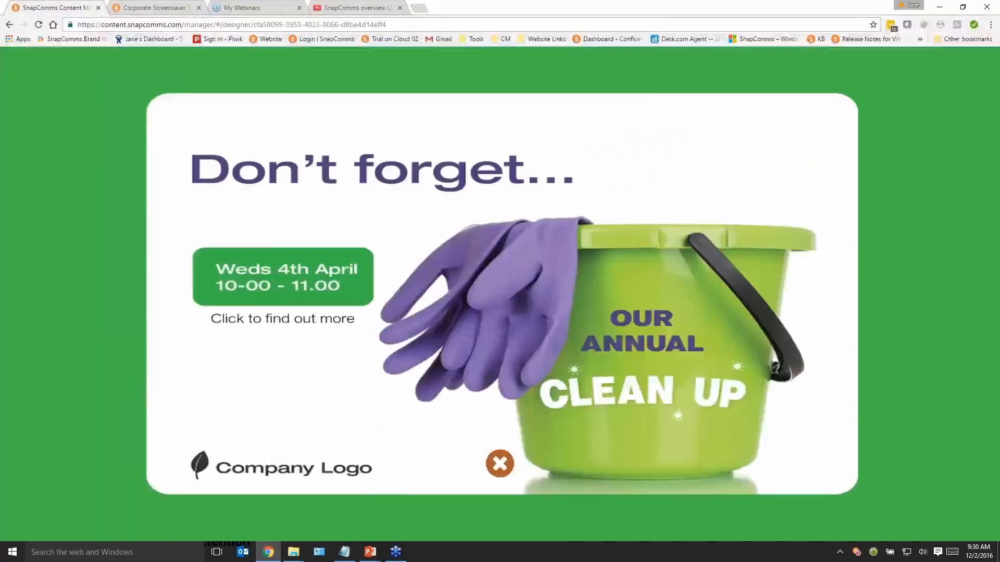
click(500, 464)
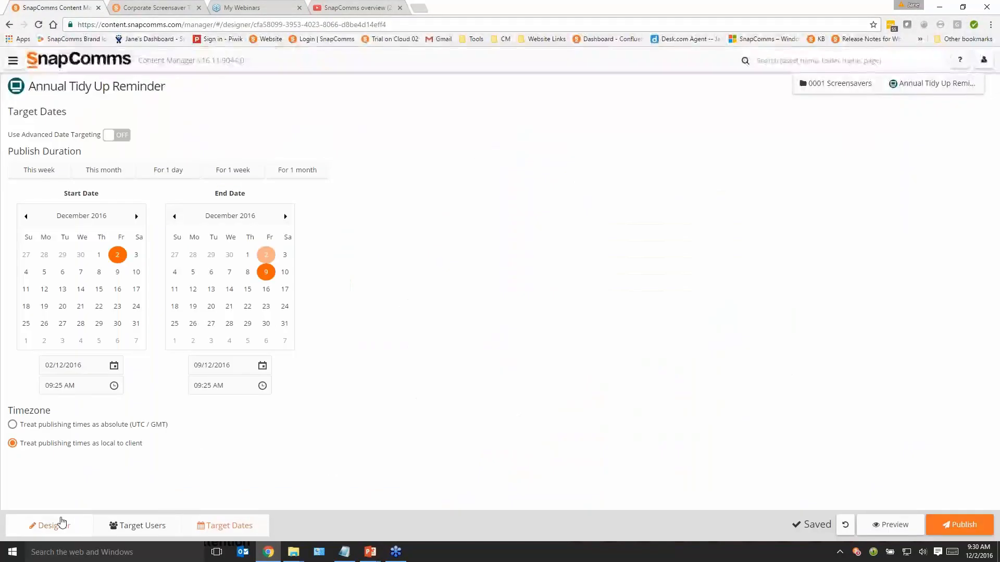
In the screensaver's settings, try the Actual size designer zoom and restore it to Fit to screen
click(61, 523)
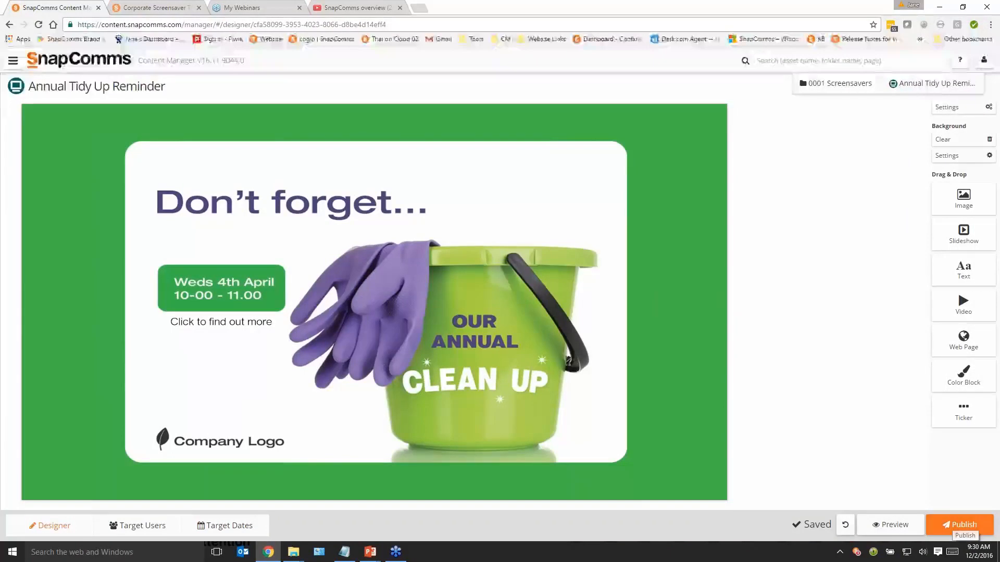
click(979, 110)
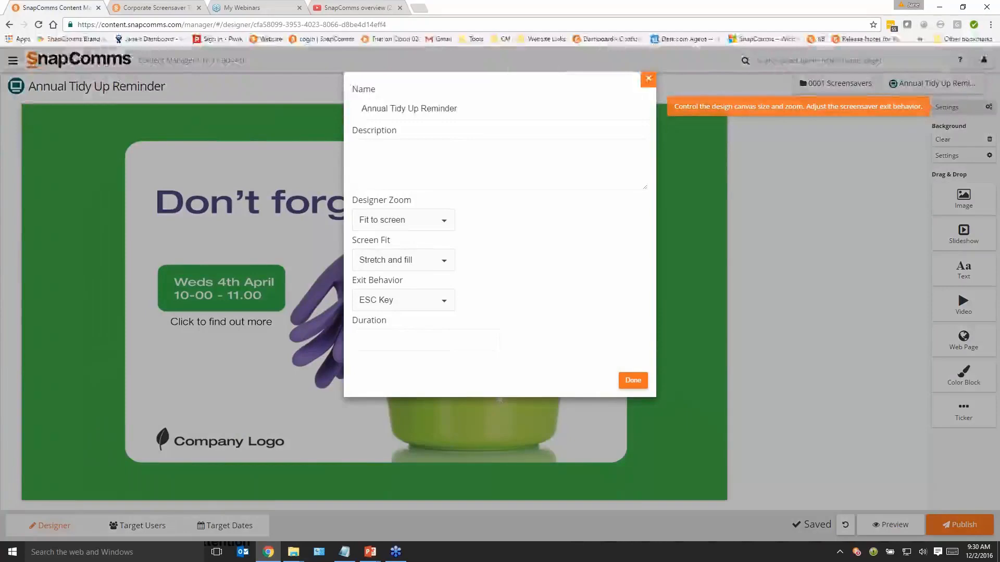
click(440, 117)
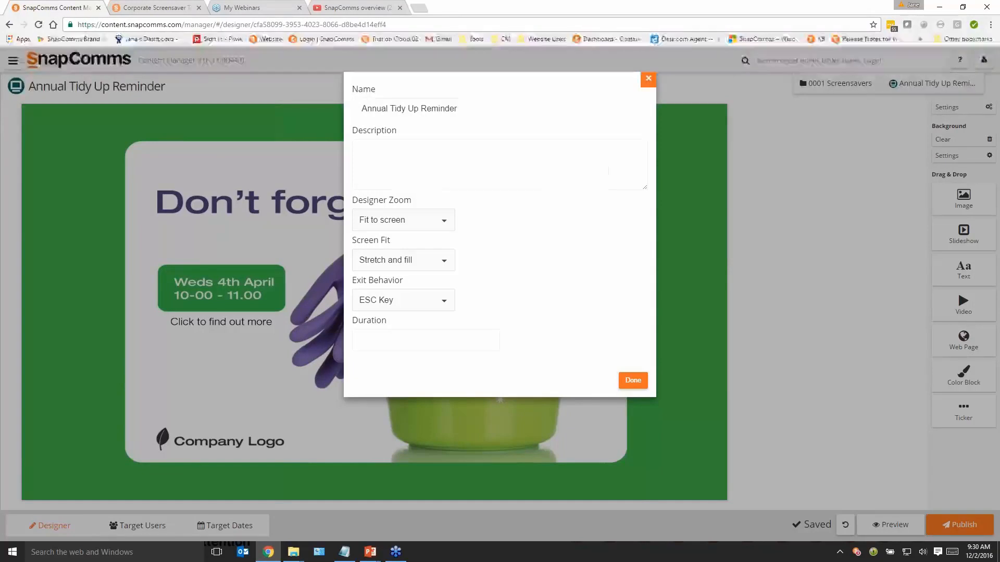
mouse_move(400, 197)
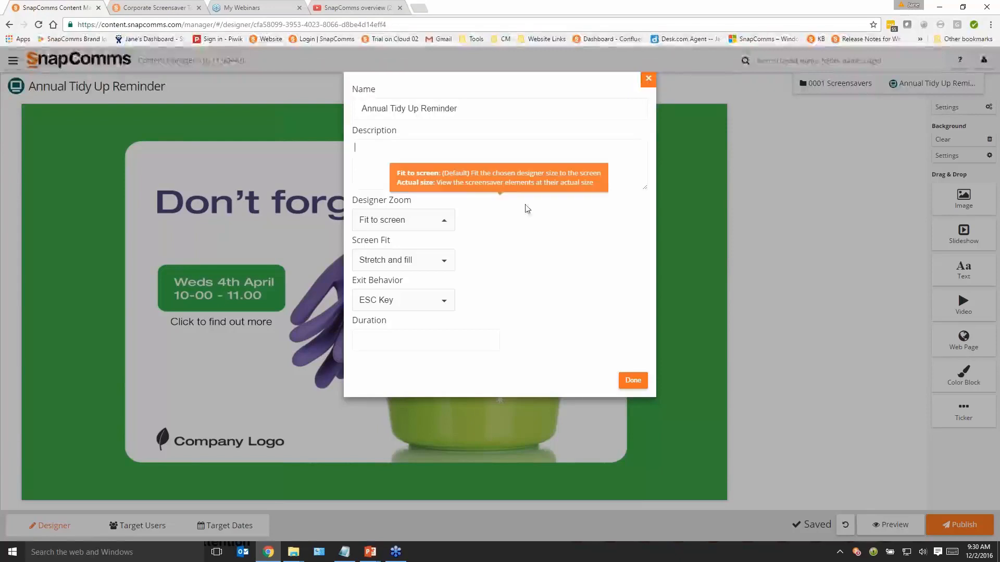
click(445, 222)
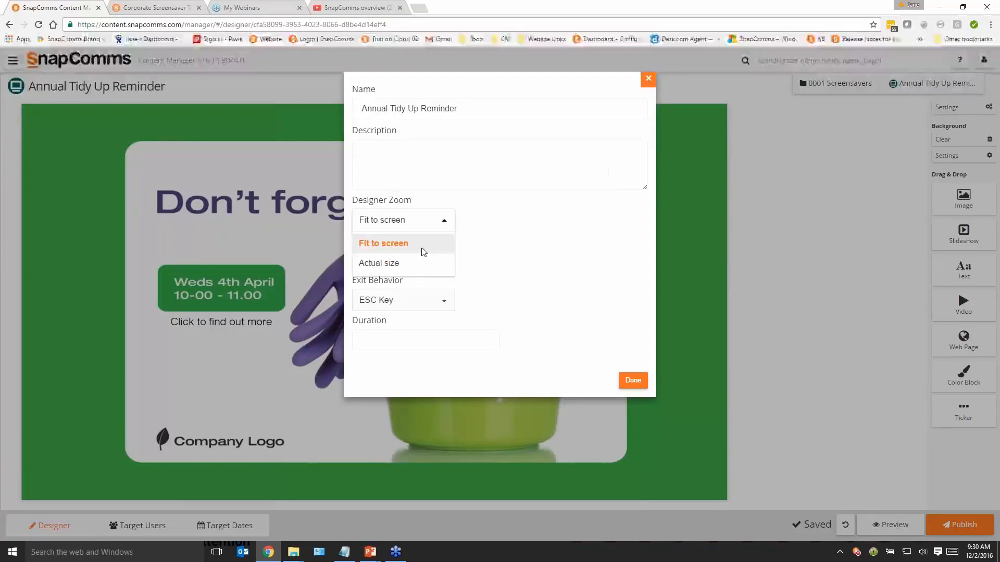
click(385, 263)
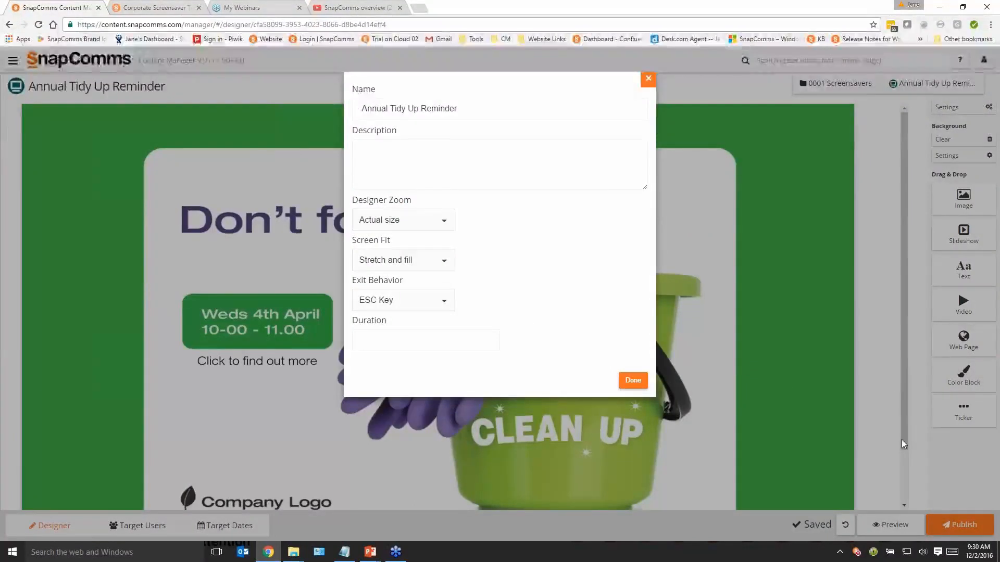
mouse_move(515, 229)
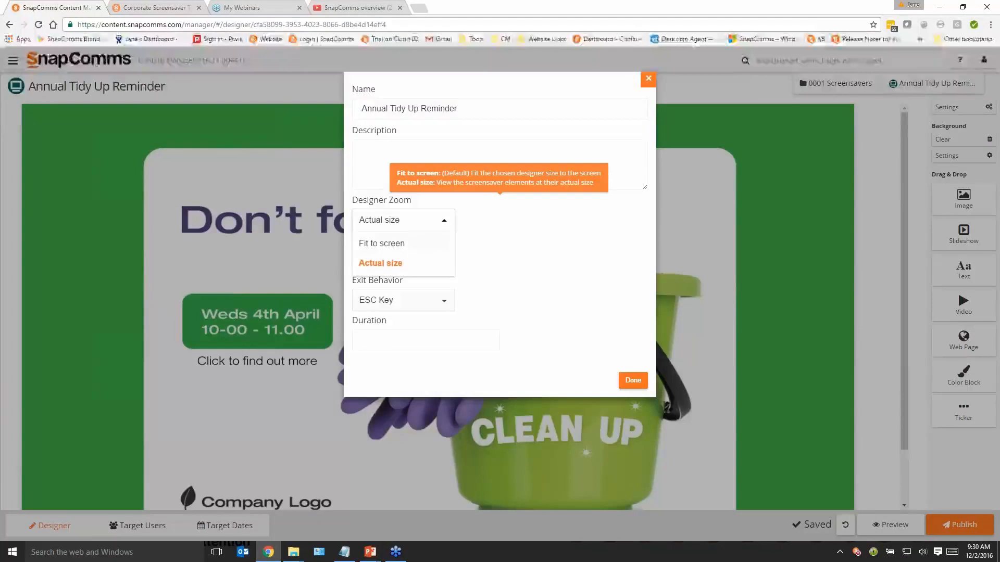
click(411, 243)
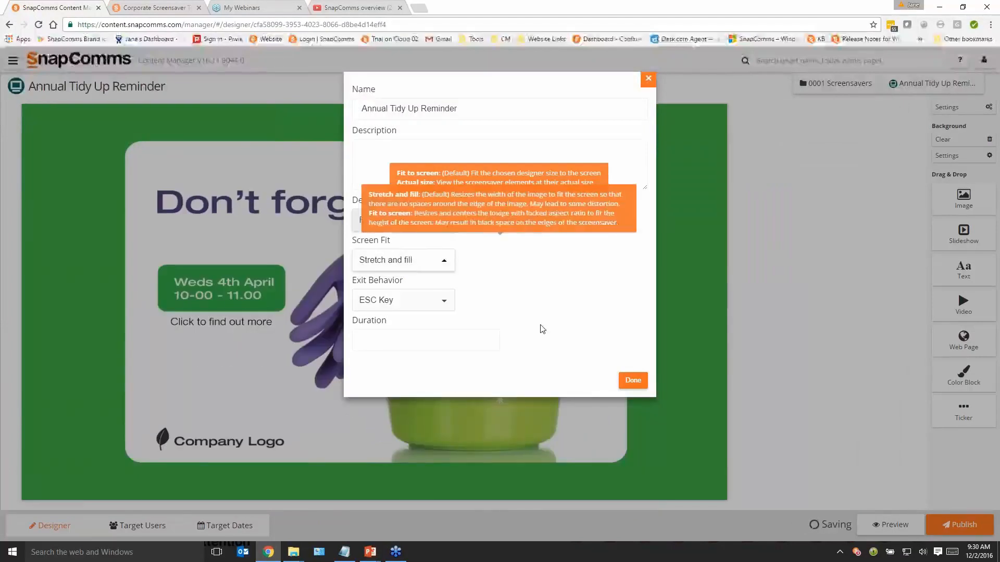
Try the Any movement exit behavior, restore ESC Key, and close the settings with the duration left blank
mouse_move(396, 260)
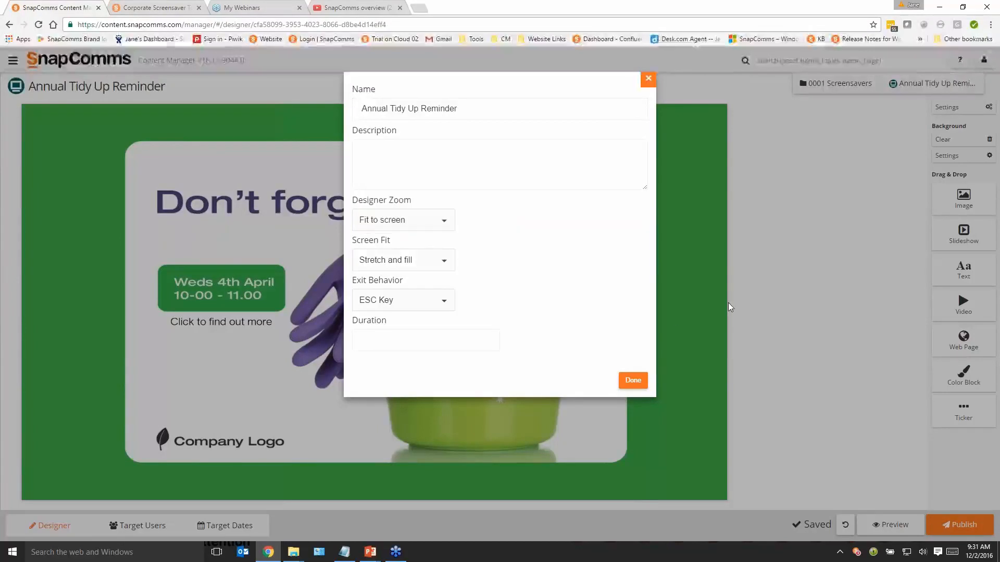
mouse_move(398, 298)
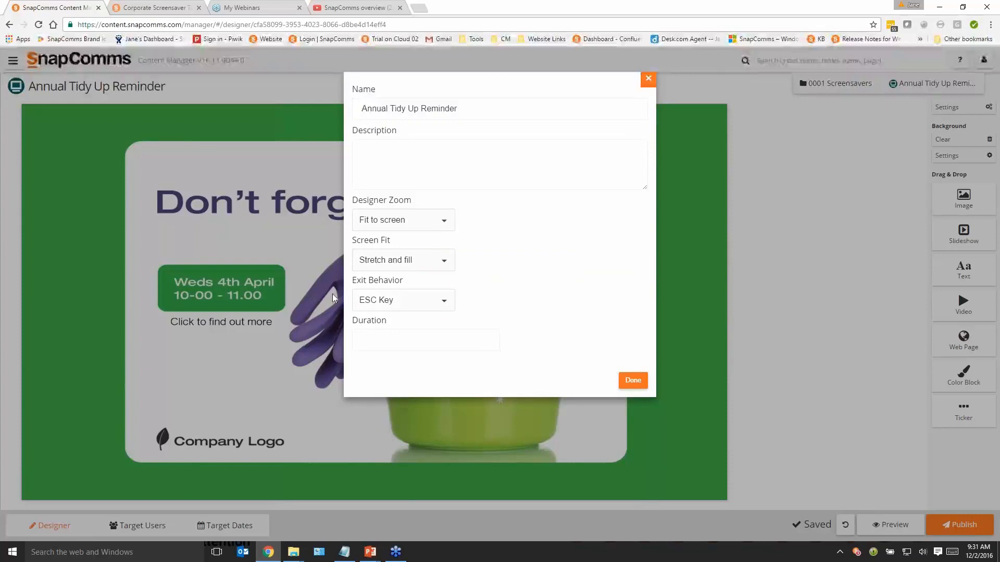
click(385, 304)
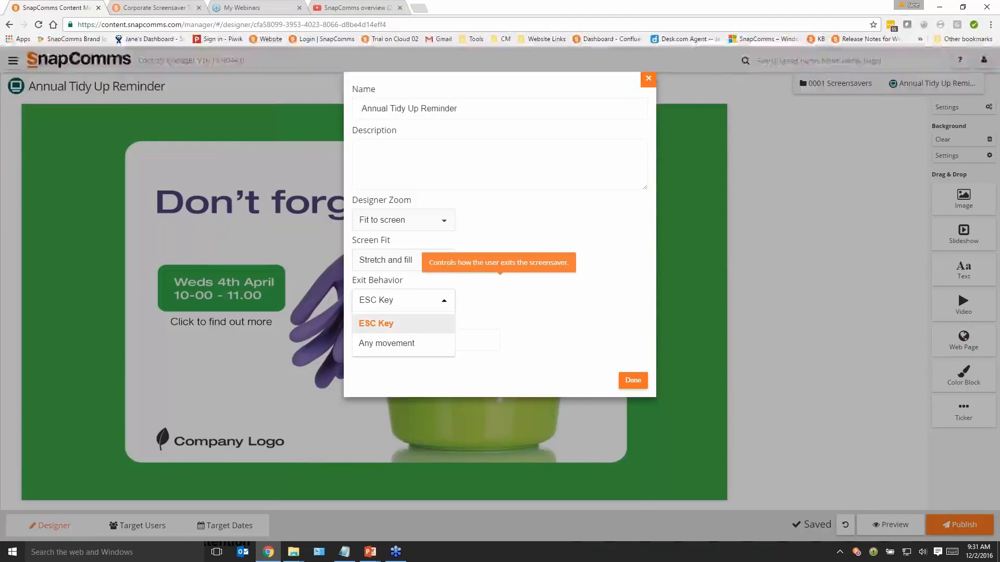
click(406, 347)
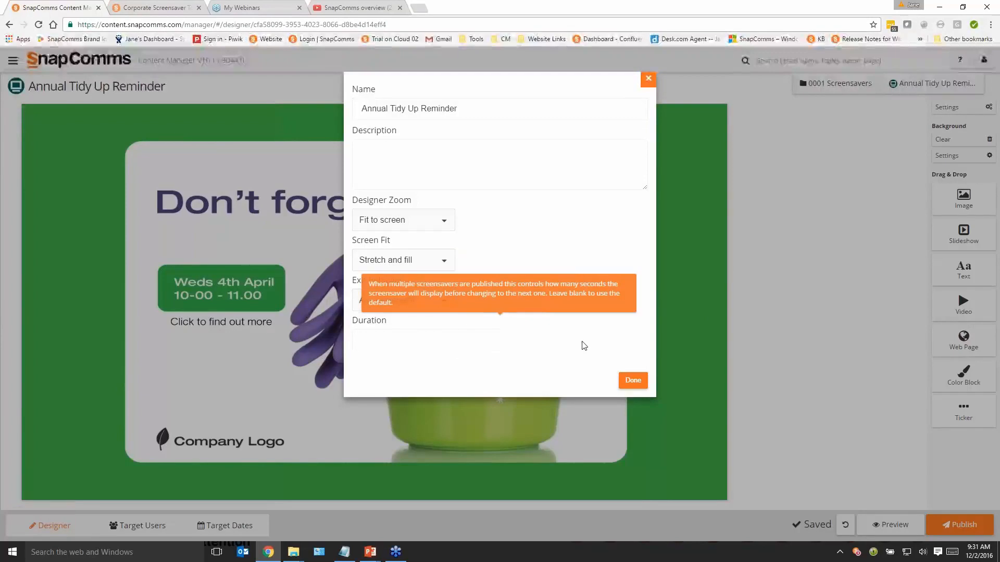
click(440, 306)
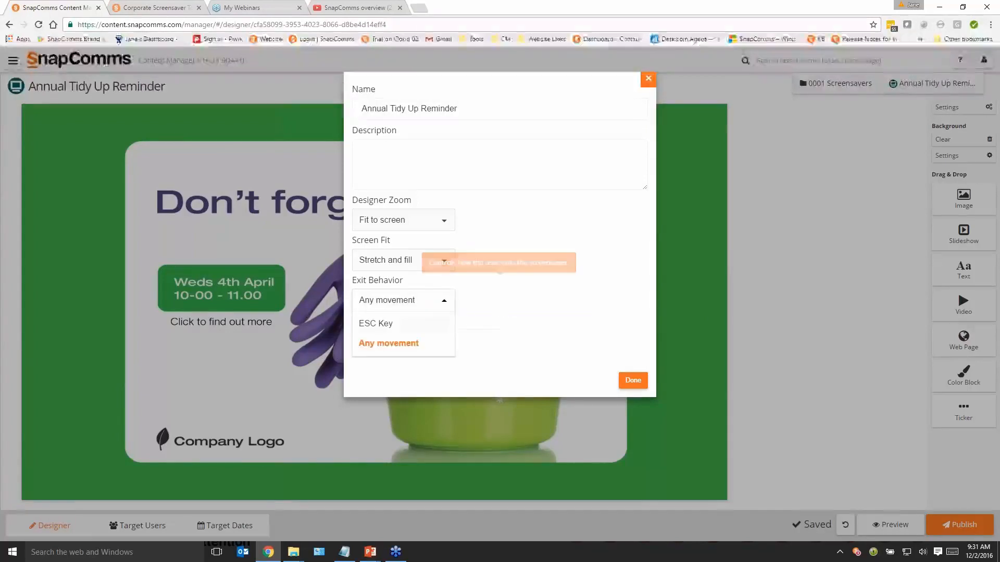
click(380, 323)
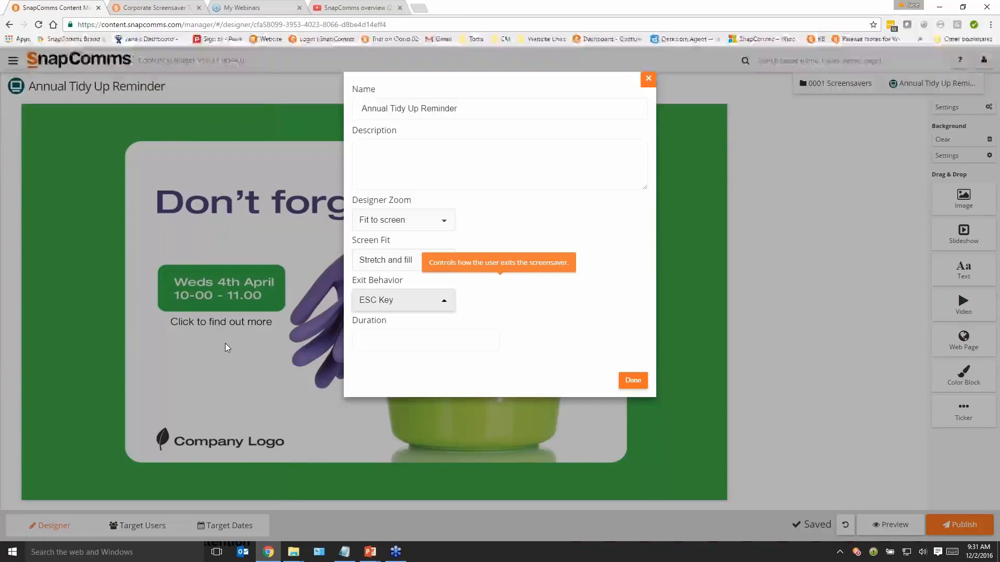
mouse_move(364, 348)
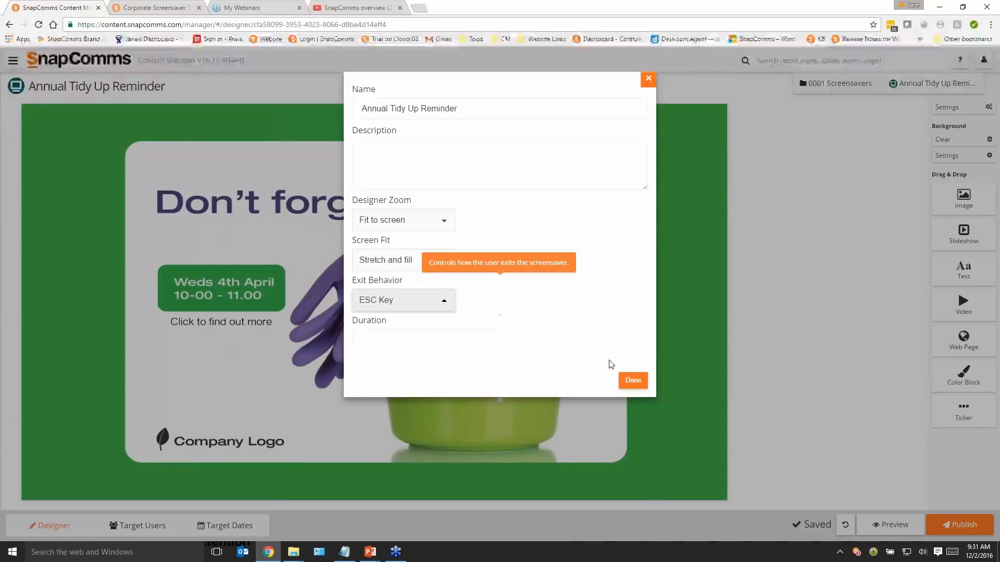
mouse_move(394, 340)
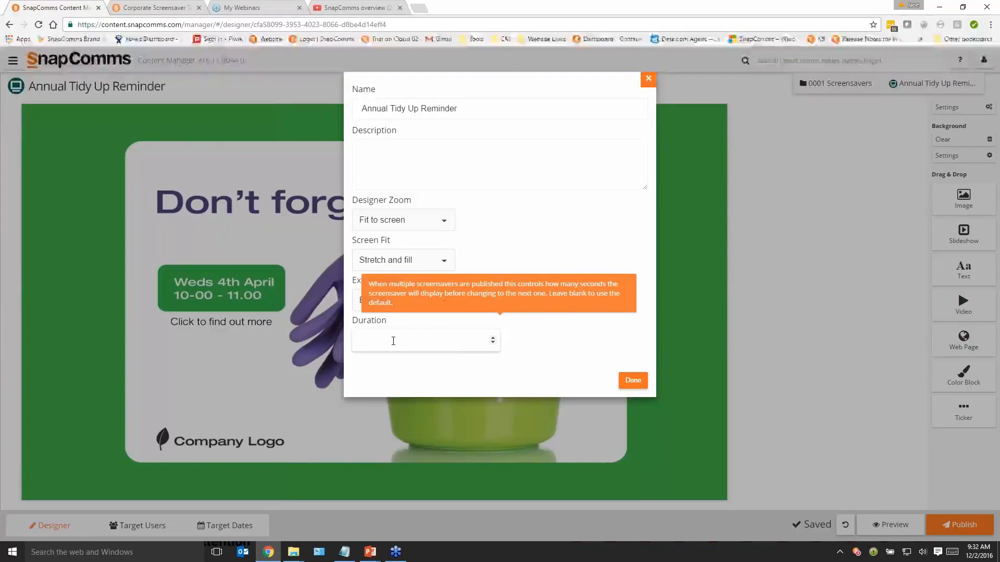
click(393, 341)
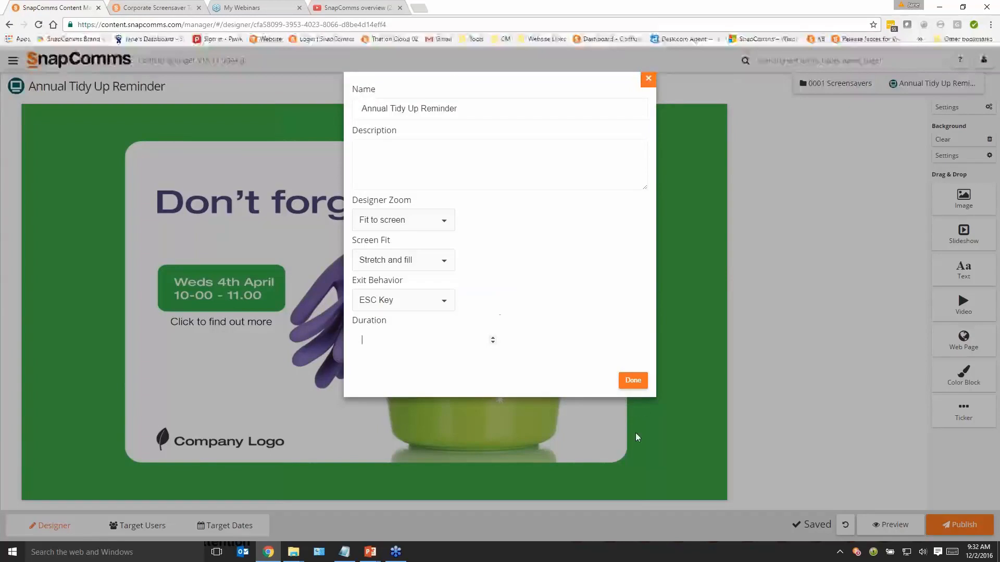
click(633, 380)
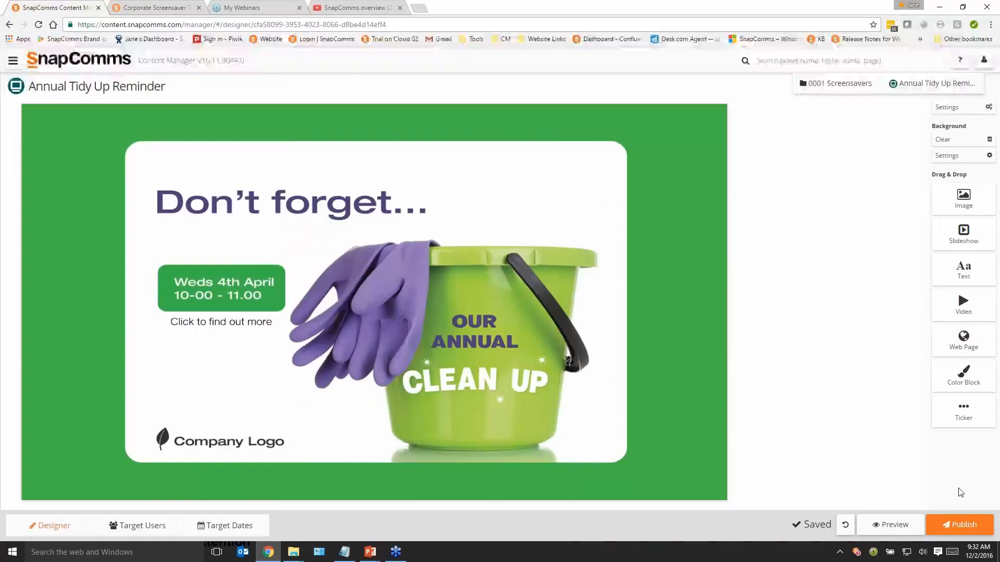
Publish the screensaver with its reviewed target users and dates, and refresh the message list in the SnapComms desktop client
click(976, 529)
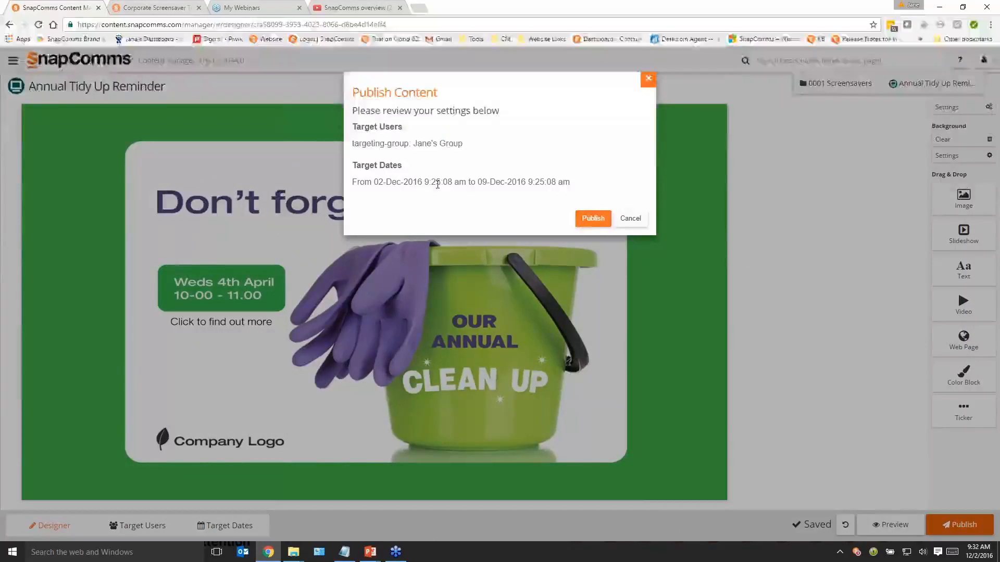
click(596, 220)
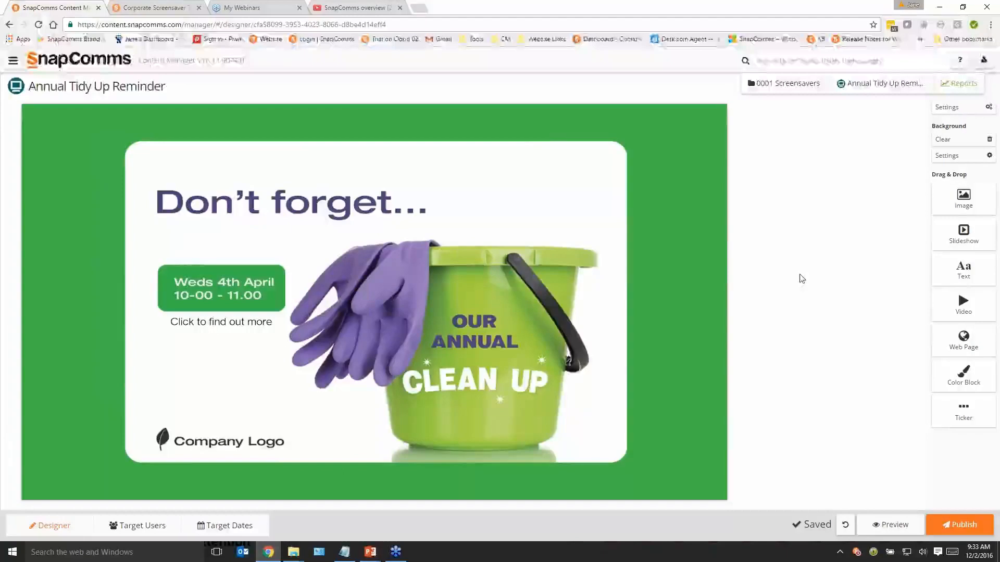
click(857, 553)
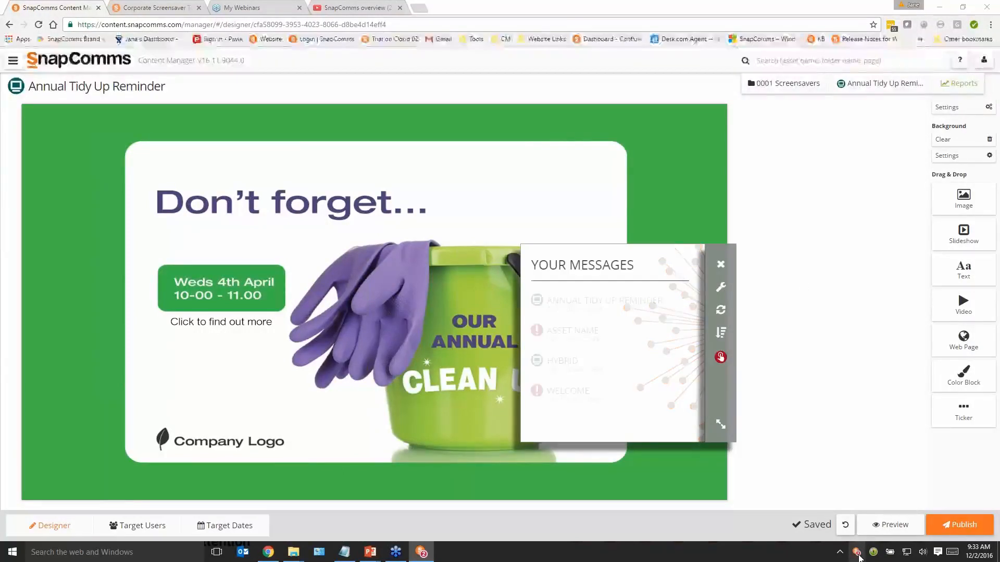
click(720, 308)
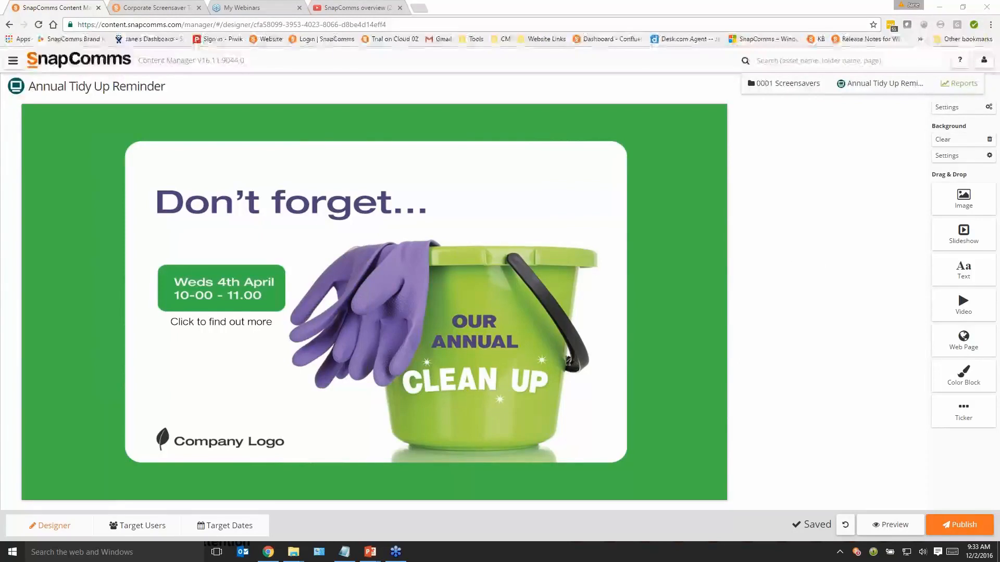
click(950, 146)
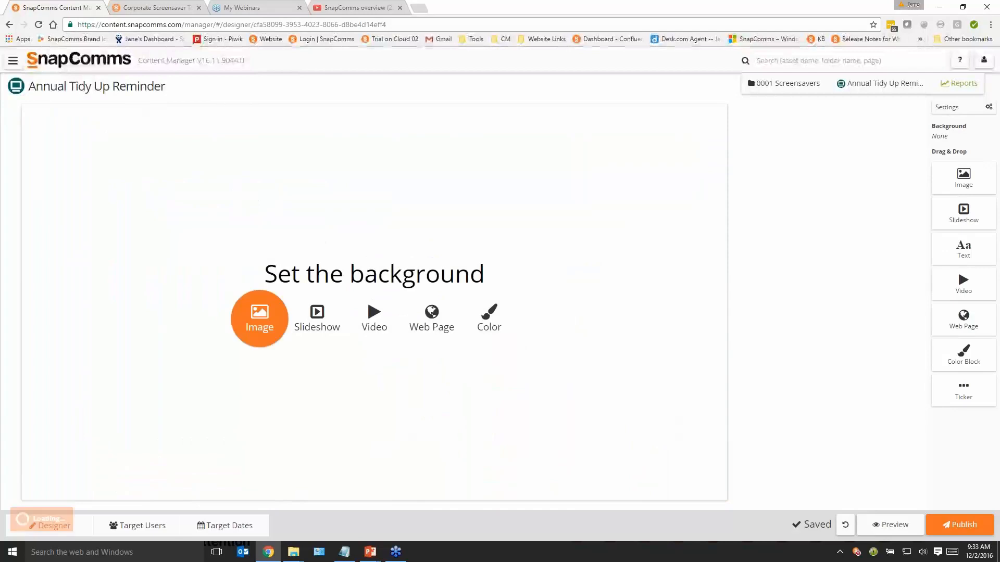
click(259, 319)
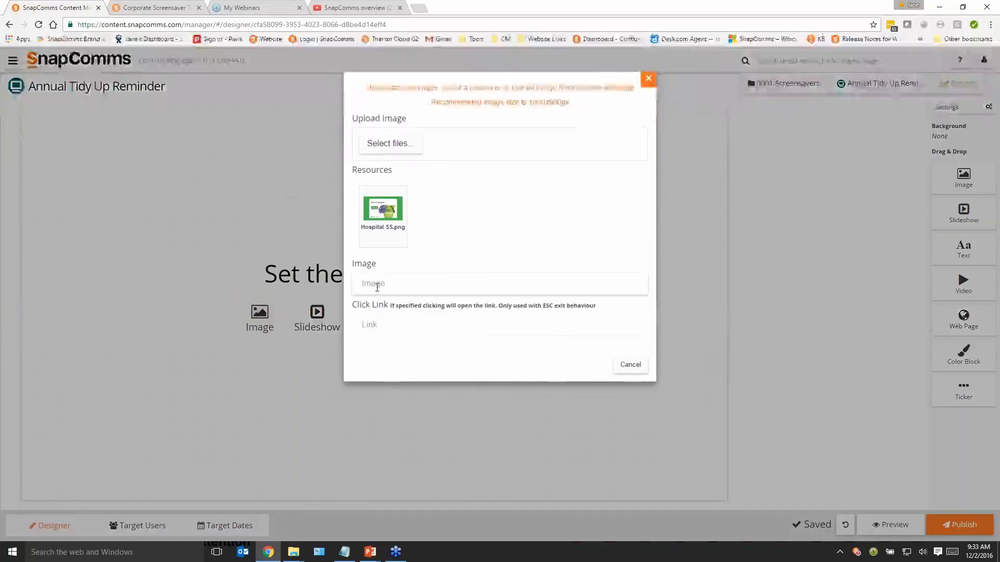
click(396, 213)
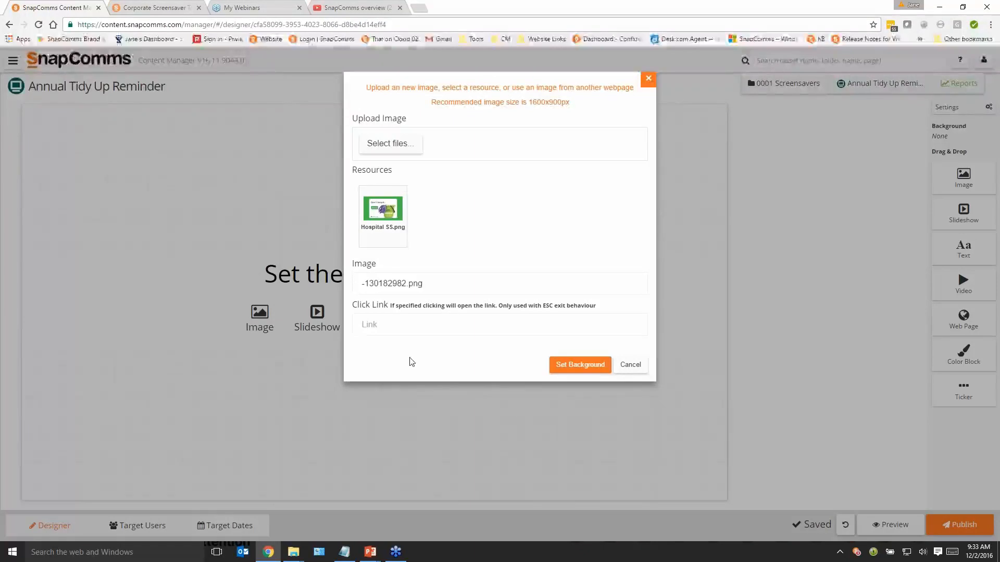
click(394, 327)
text(http://www.snapcomms.com/products/corporate-screensaver)
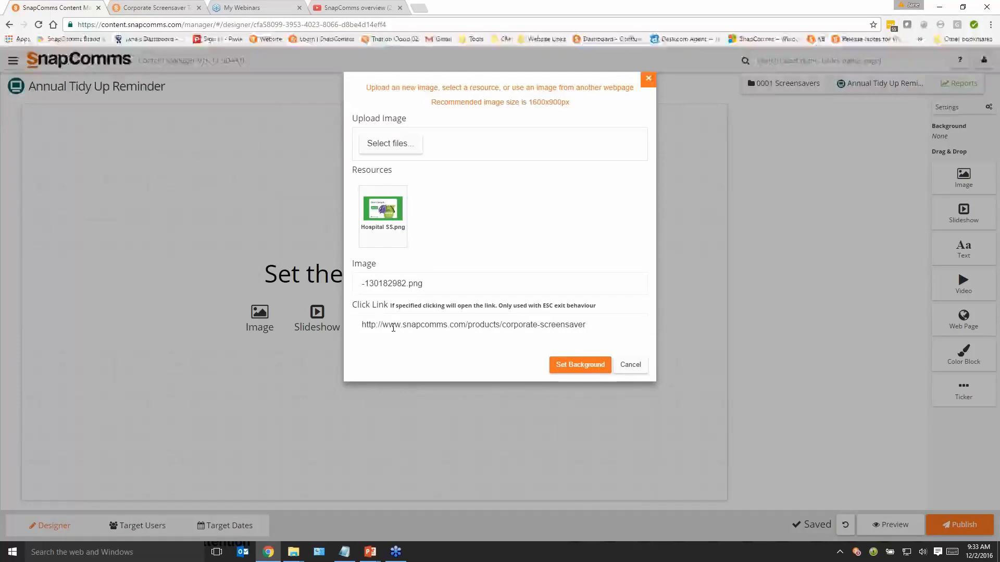
click(580, 364)
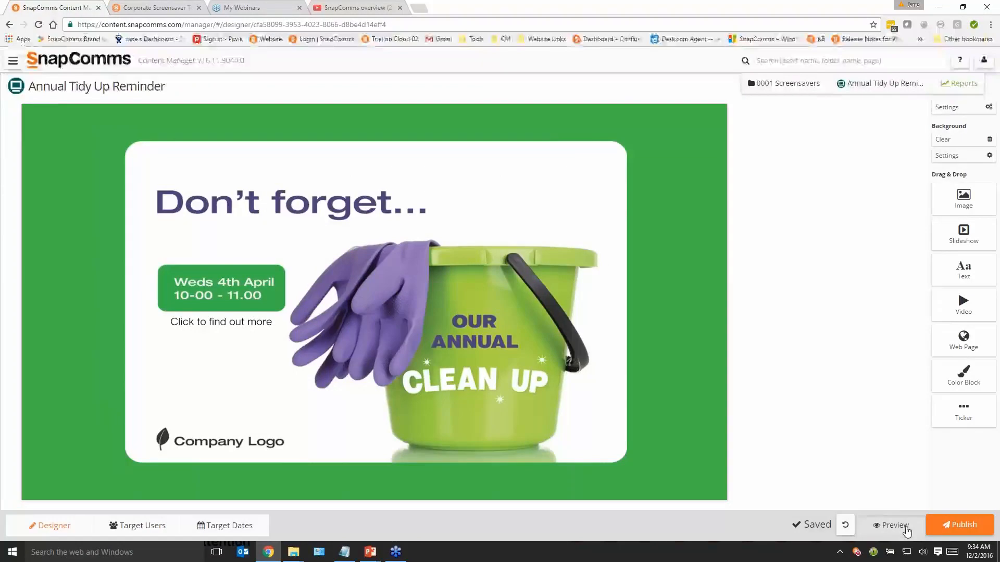
Preview the screensaver full screen, test its click link to the product page, and return to the designer
click(907, 526)
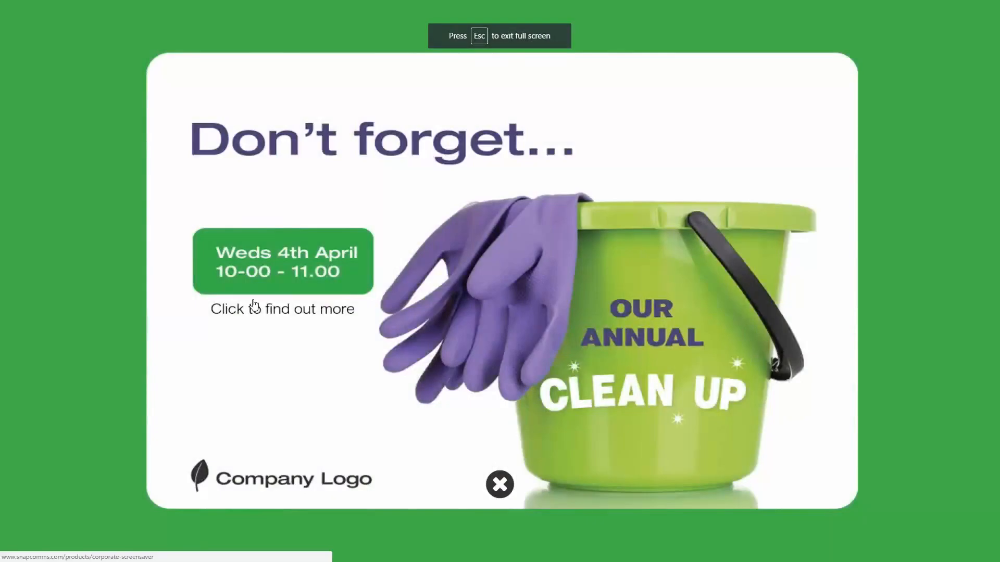
click(254, 304)
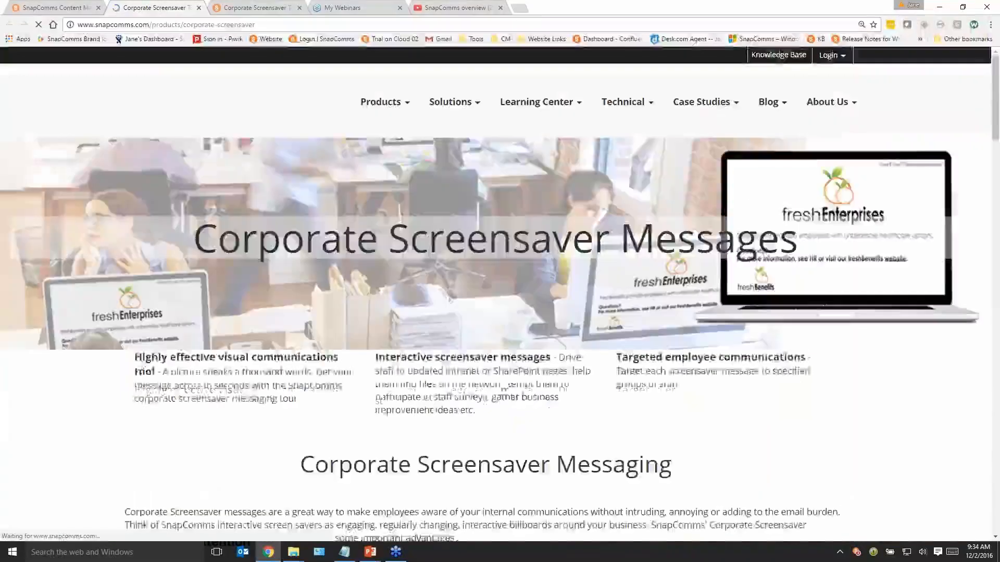
click(72, 8)
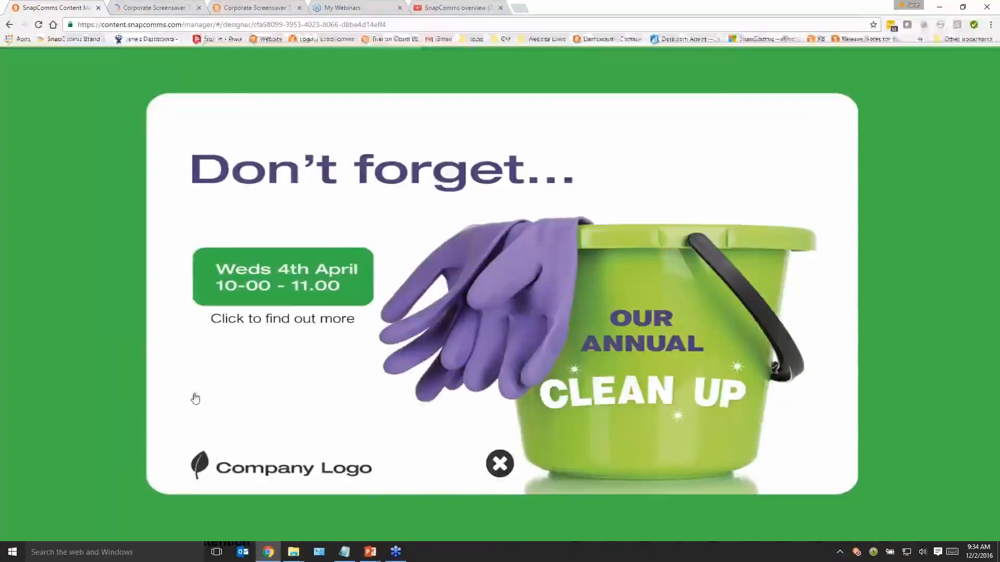
click(499, 464)
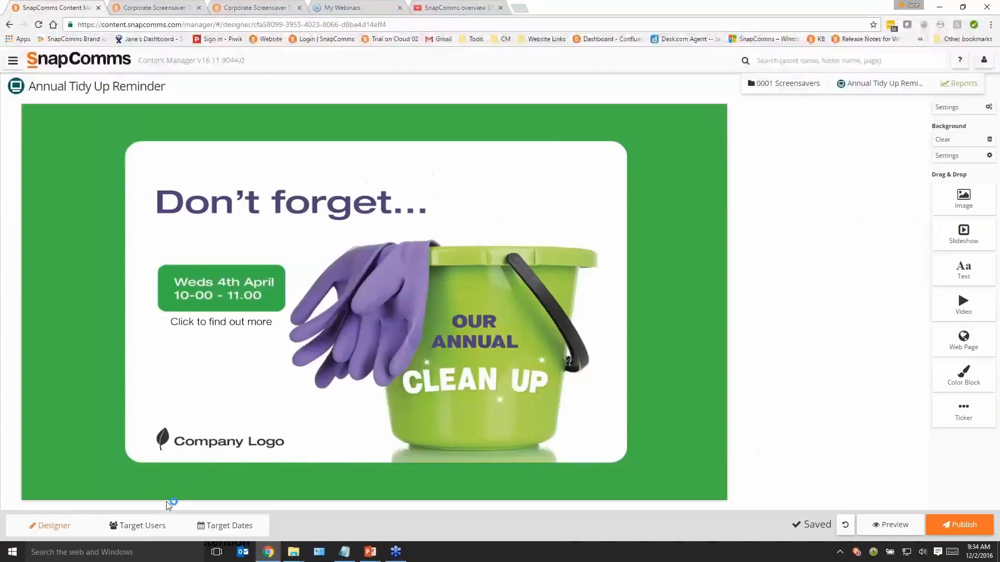
Review the screensaver's target users and target dates and publish it again
click(150, 534)
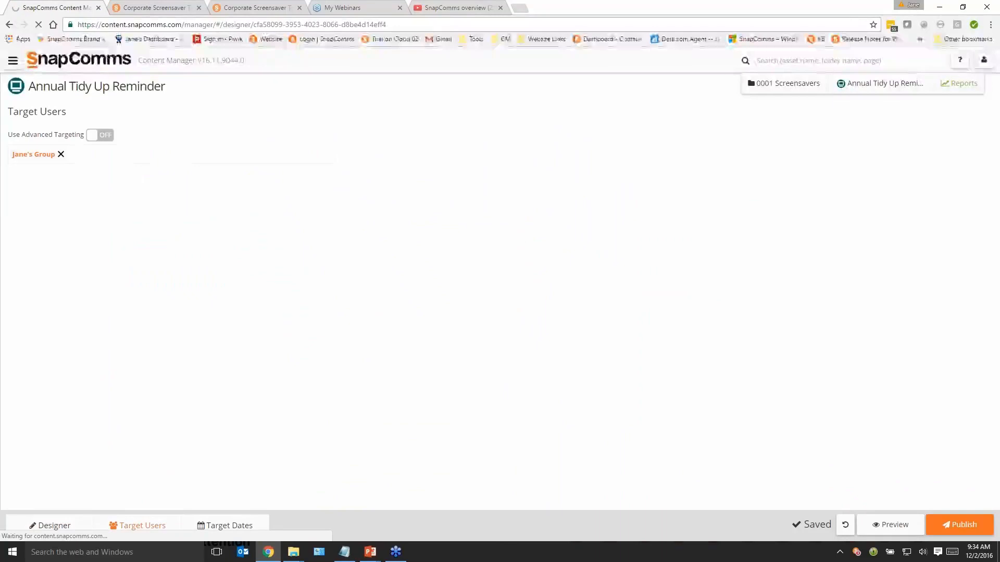
click(217, 526)
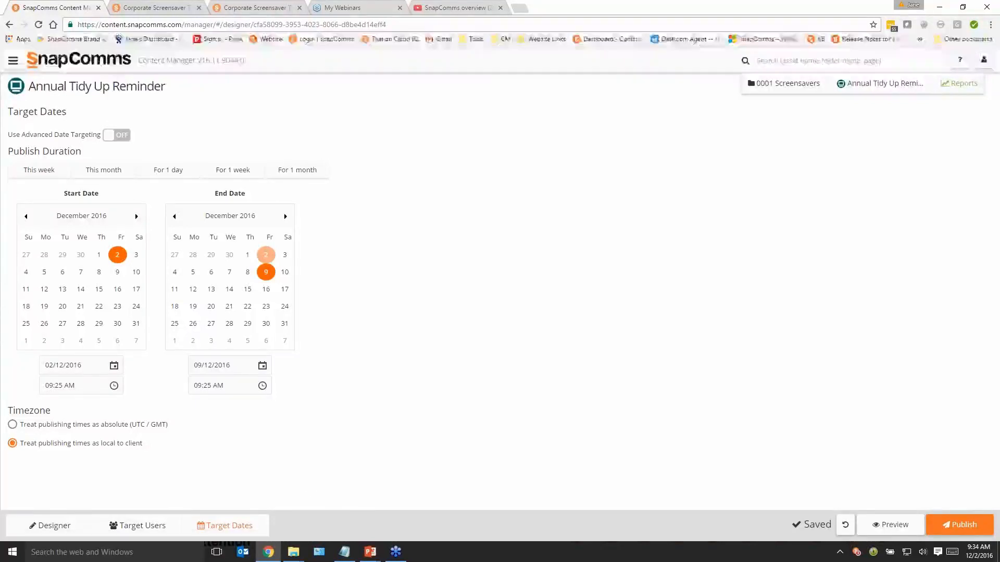
click(960, 524)
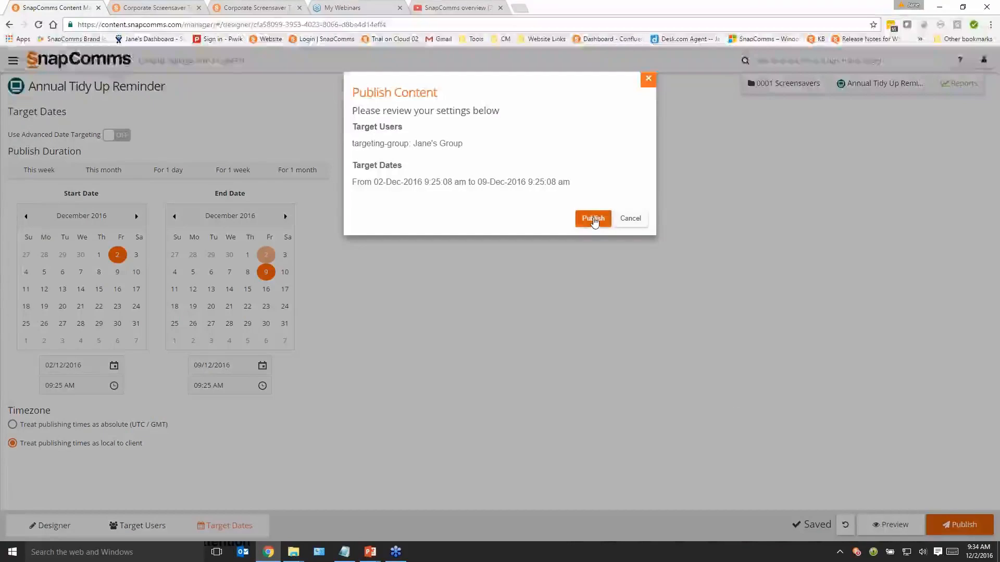
click(592, 219)
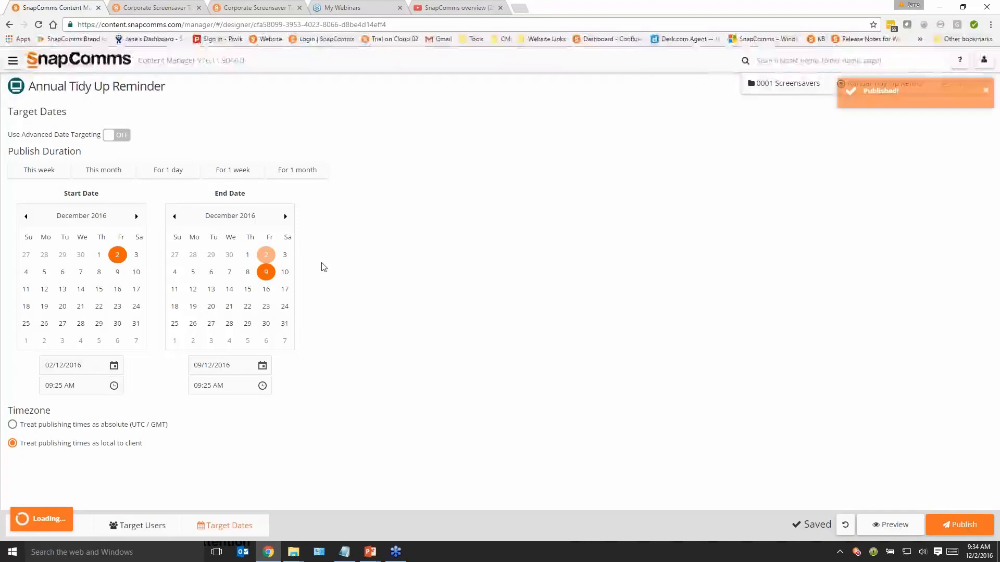
Clear the background of the Annual Tidy Up Reminder screensaver and return to the Content Manager dashboard
click(79, 530)
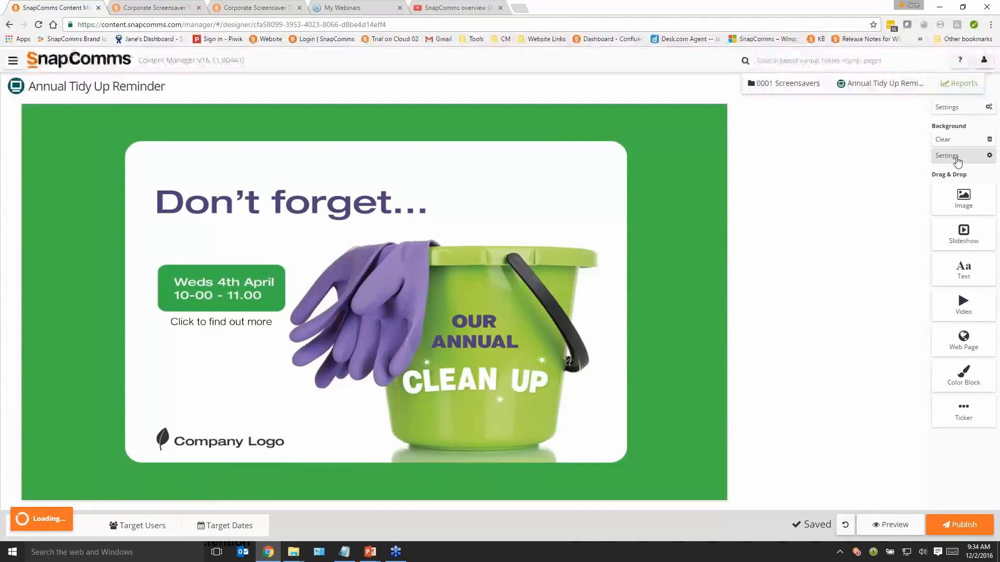
click(959, 140)
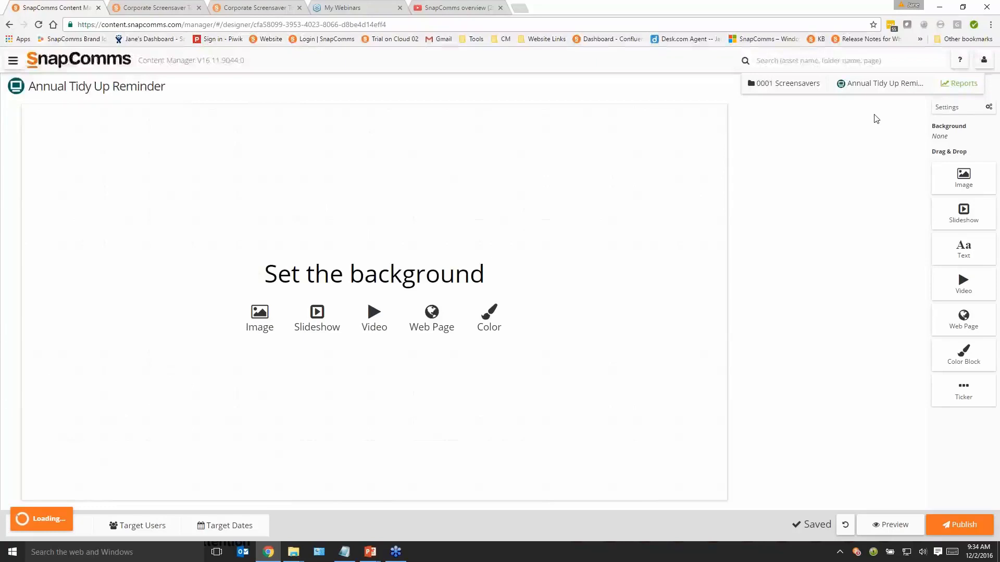
click(88, 60)
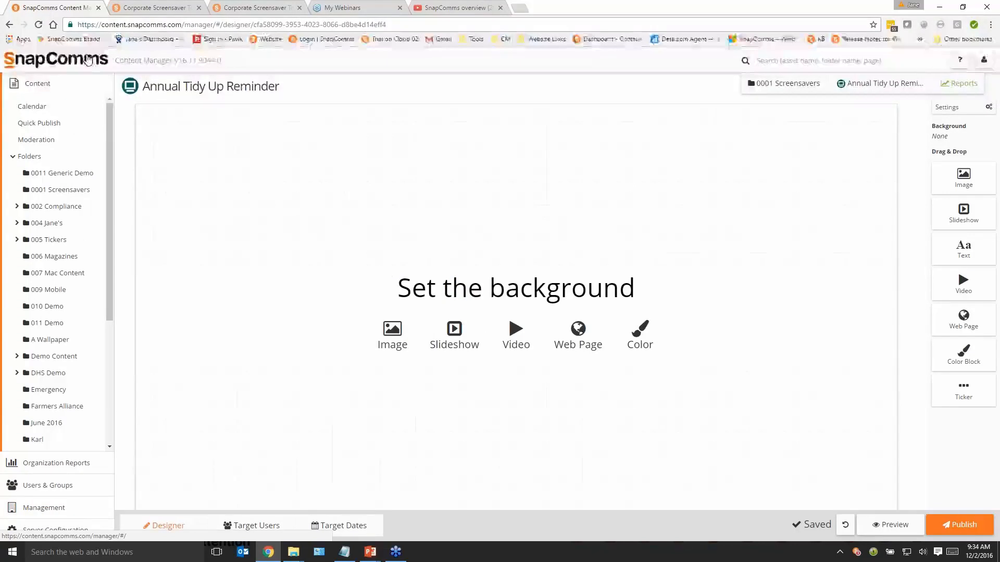
click(87, 60)
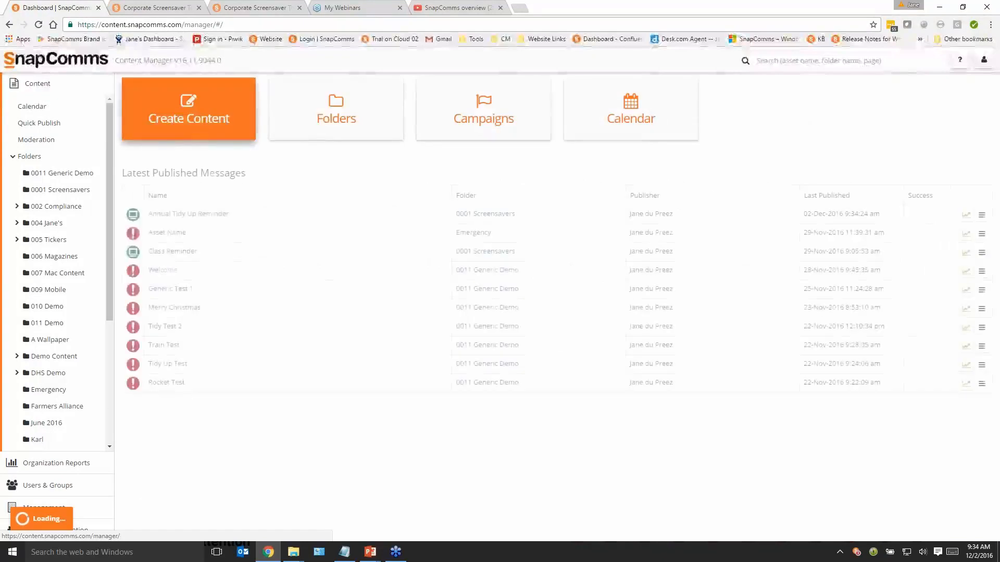
Create a new screensaver named IT Security in the 0001 Screensavers folder
click(189, 119)
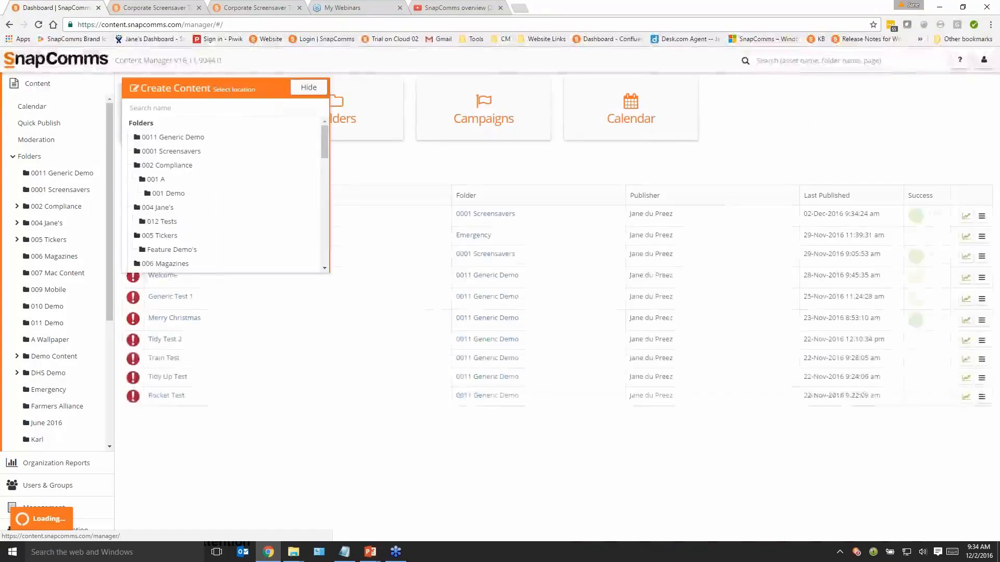
click(187, 152)
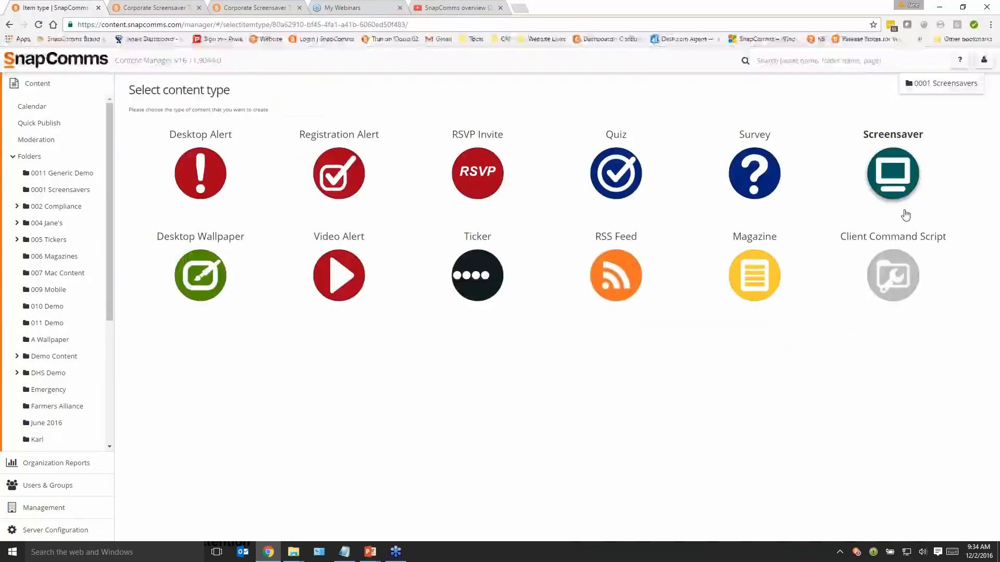
click(903, 191)
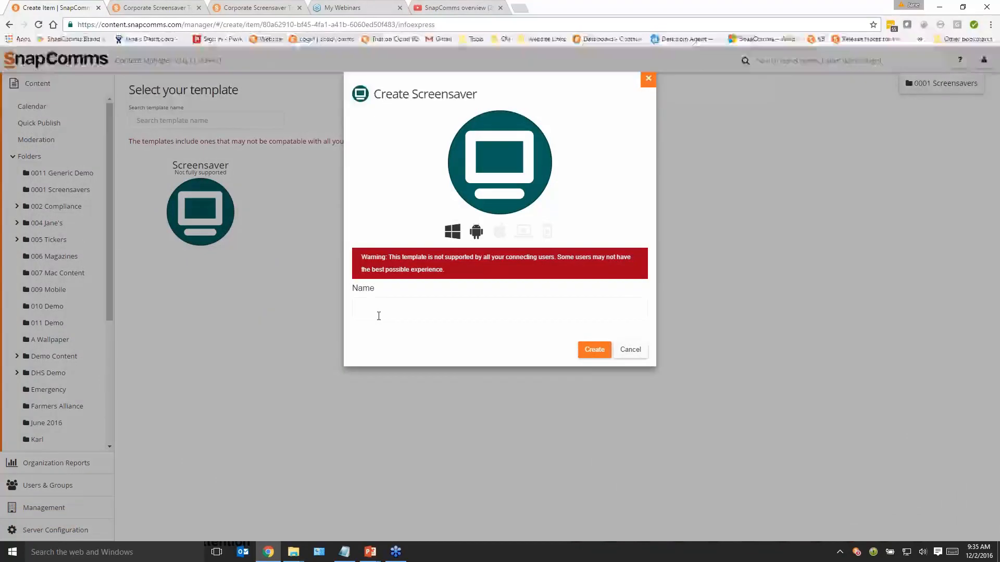
text(IT Se)
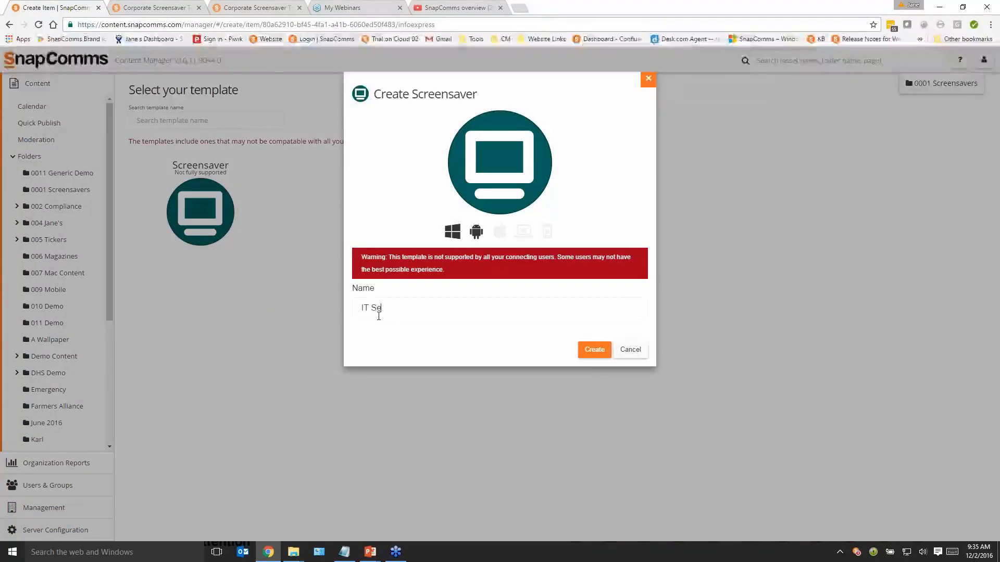
text(curity)
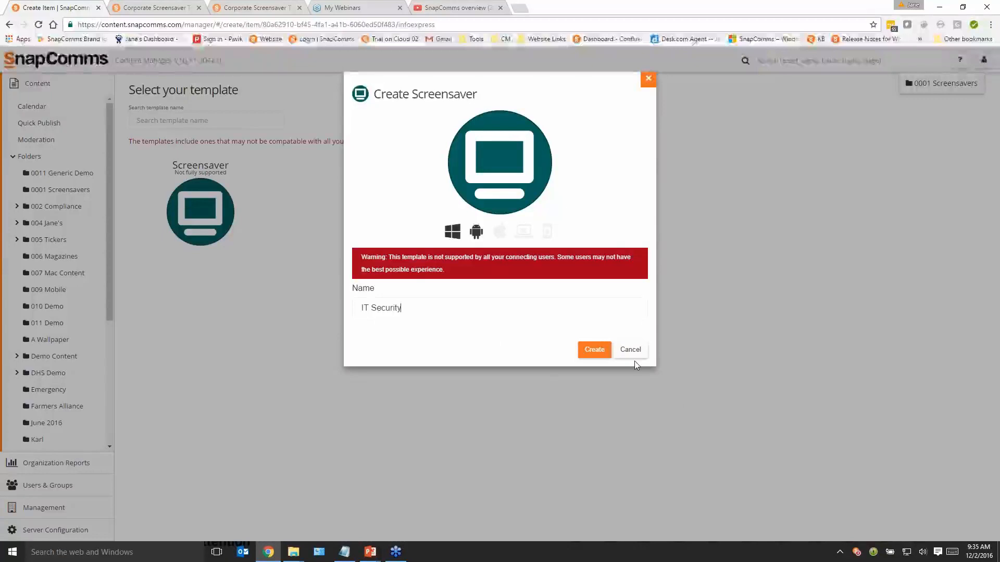
click(594, 350)
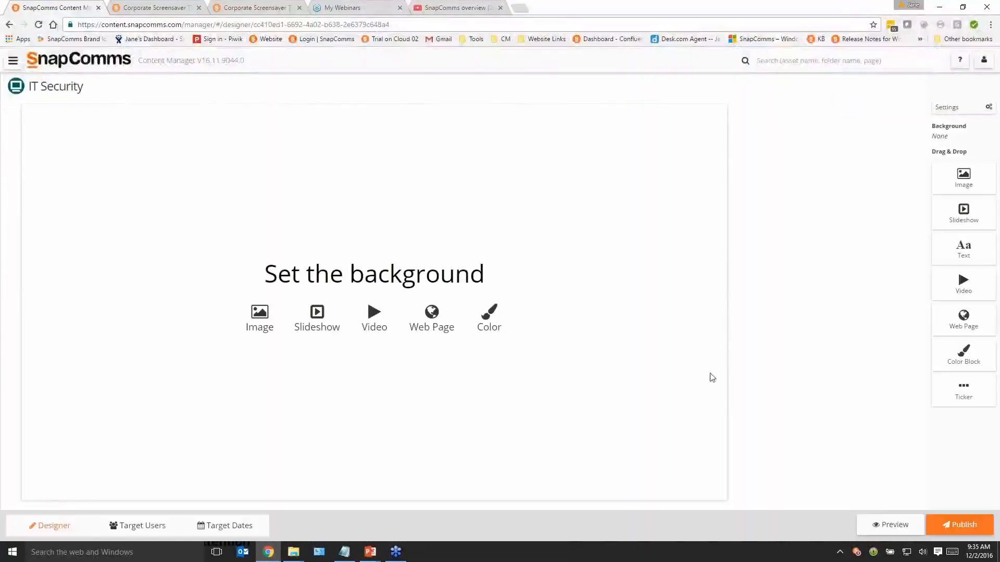
Start a slideshow background and upload CyberSecurity.jpg, IT security.jpg and Password.jpg from the IT Security folder
click(317, 316)
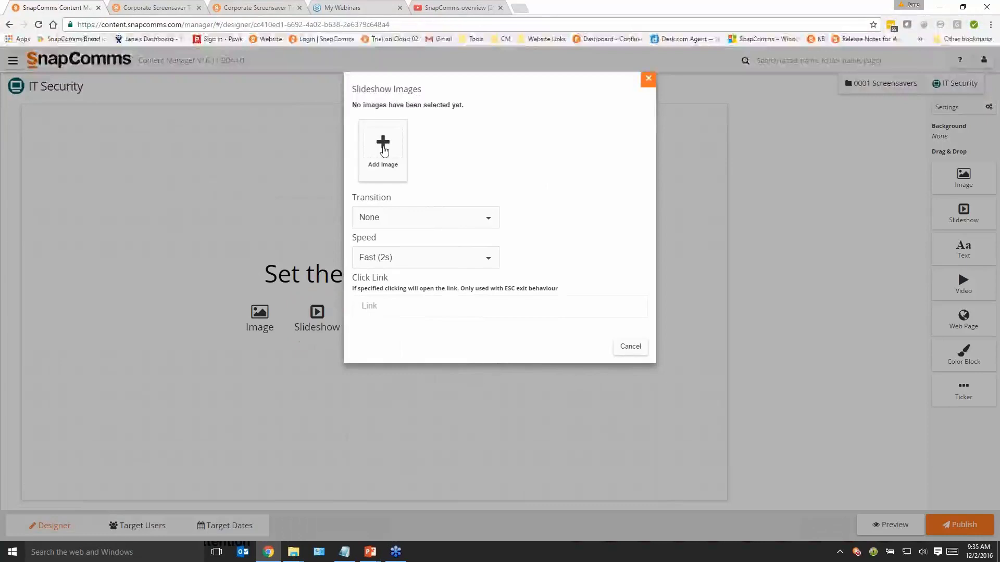
click(383, 151)
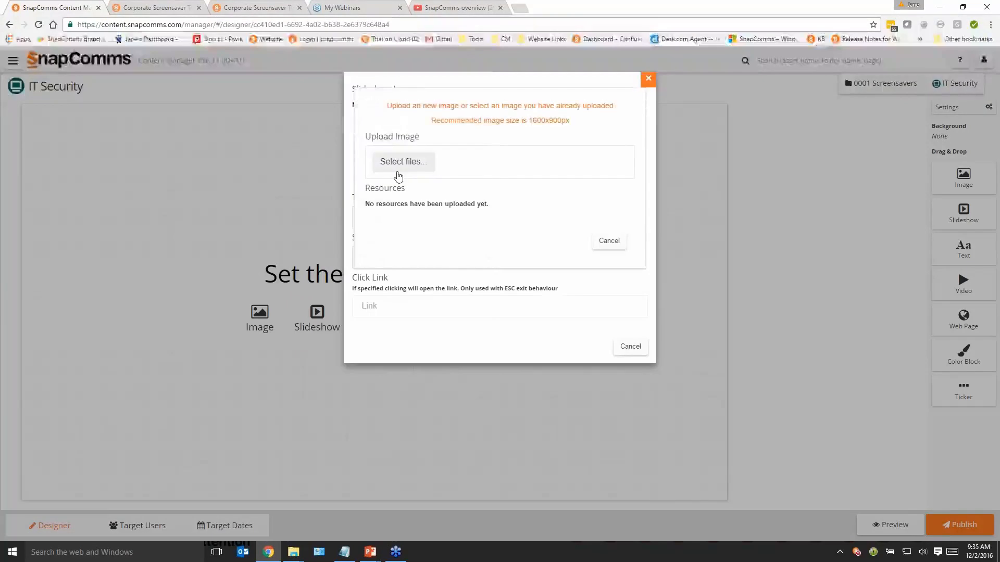
click(397, 167)
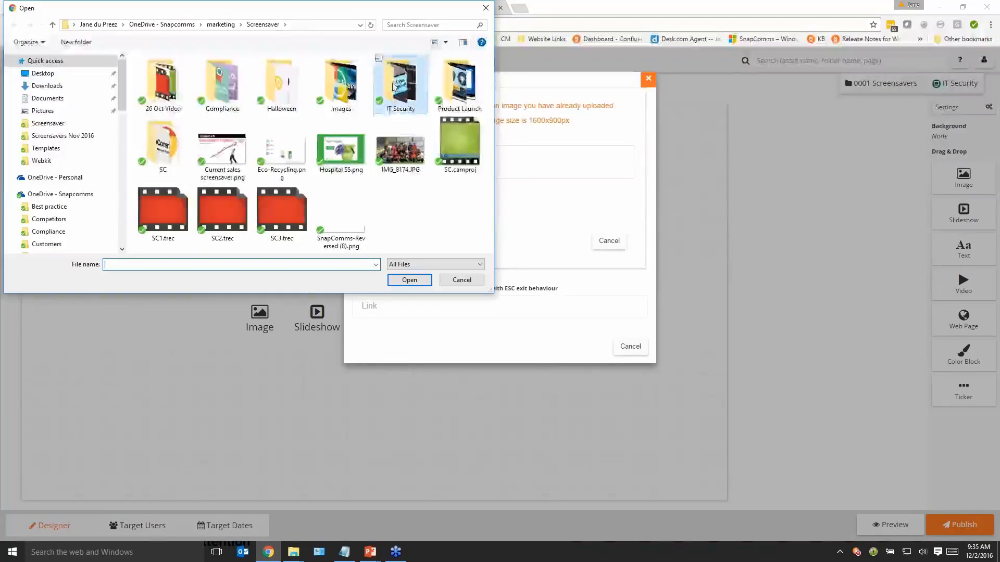
double_click(394, 87)
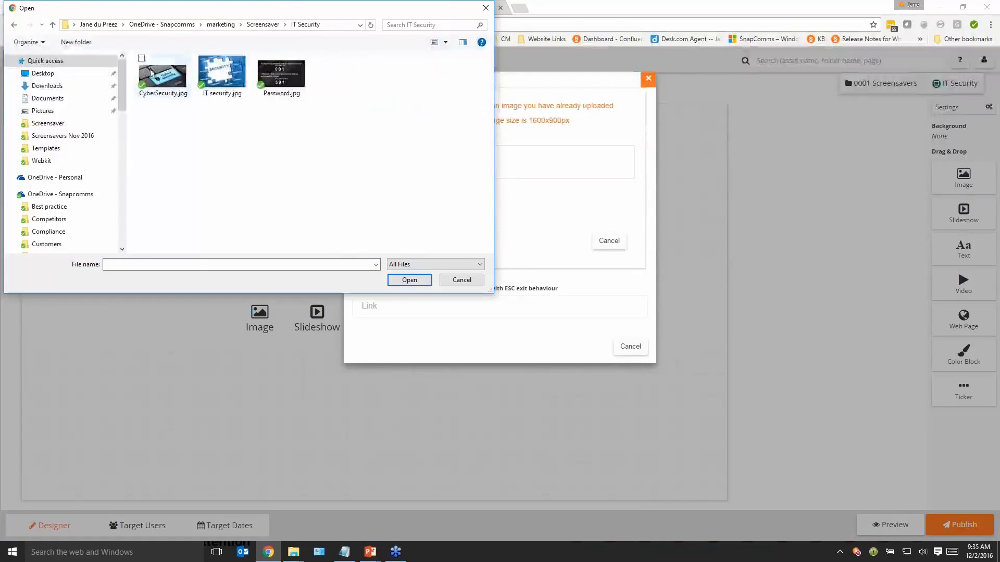
click(169, 76)
ctrl+click(206, 78)
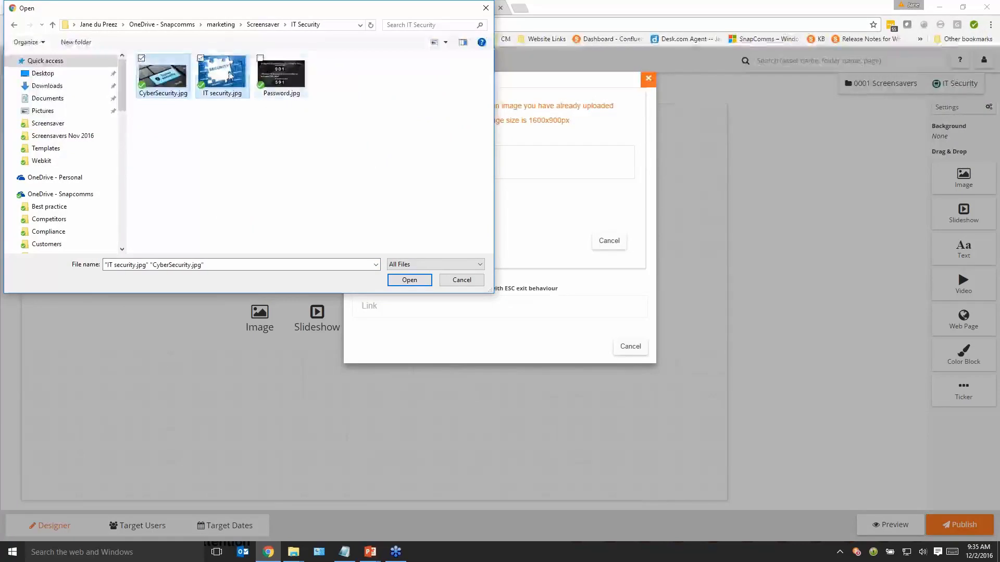
ctrl+click(288, 91)
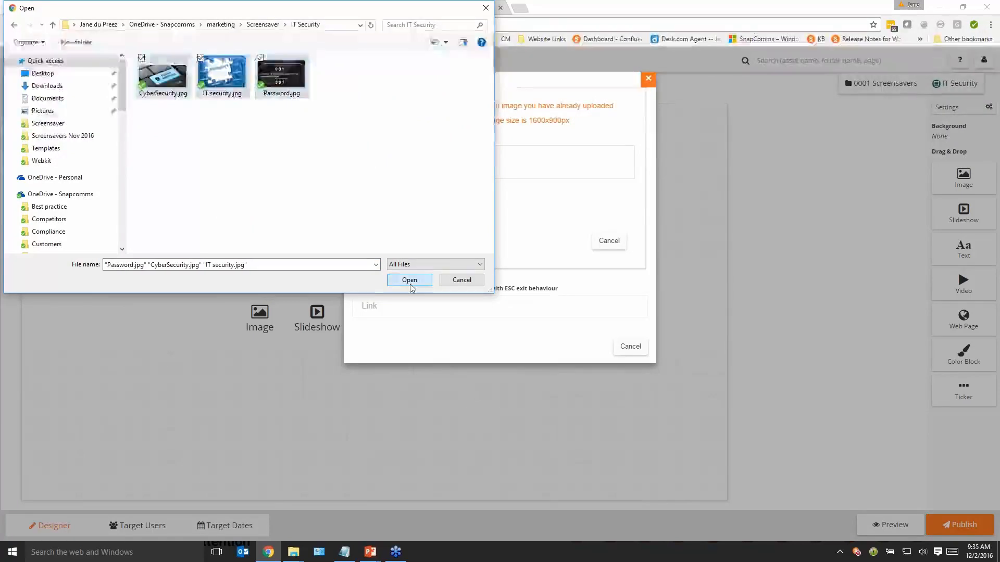
click(411, 284)
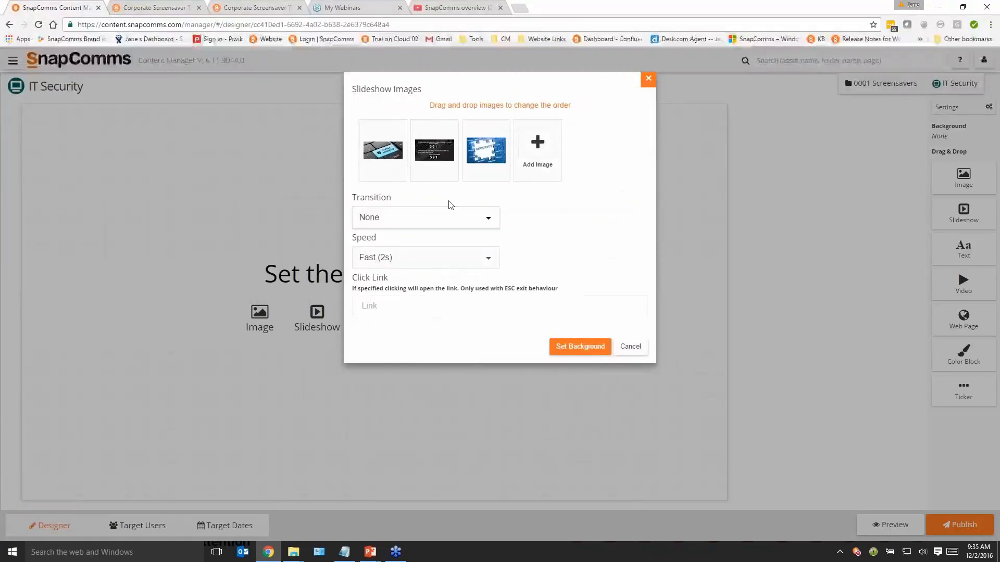
Move the blue security puzzle image to first place in the slideshow and set a Fade transition with Medium (5s) speed
mouse_move(486, 154)
drag(484, 160, 381, 158)
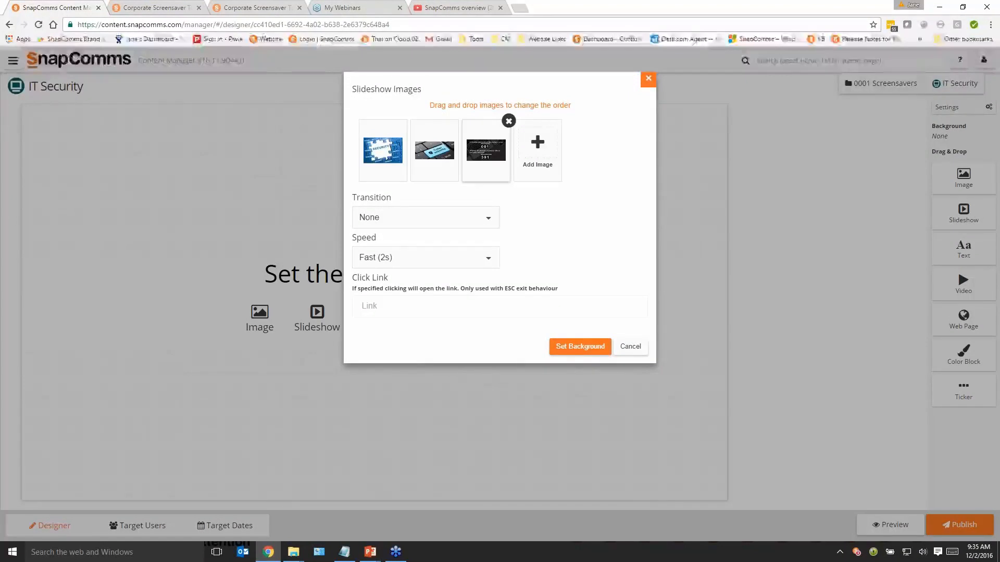
click(435, 224)
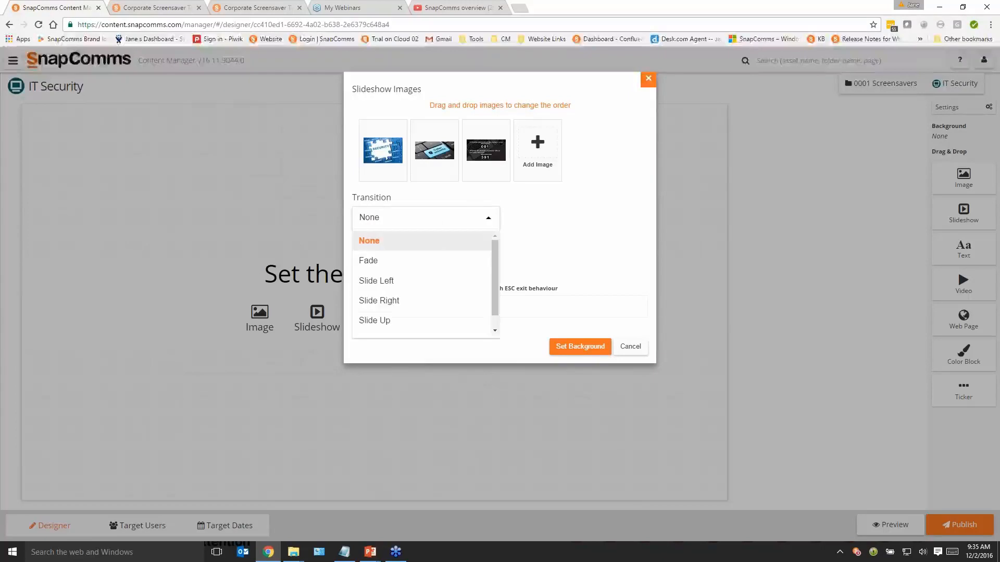
click(395, 262)
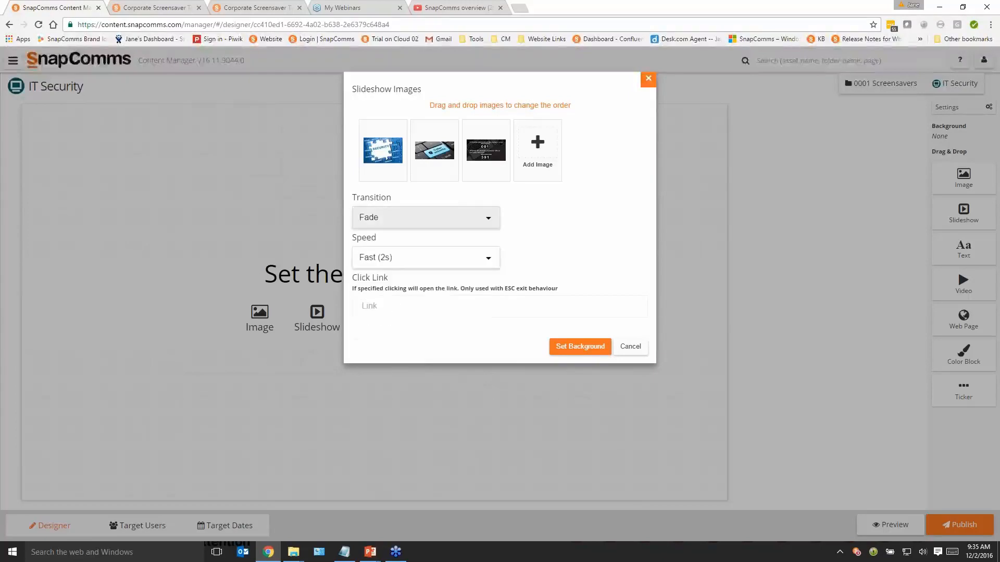
click(417, 264)
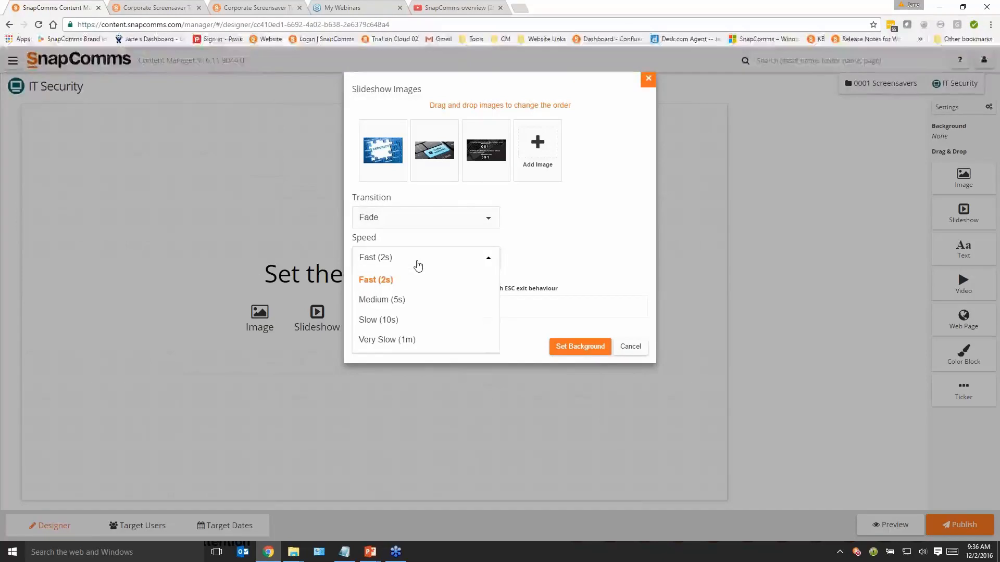
click(403, 301)
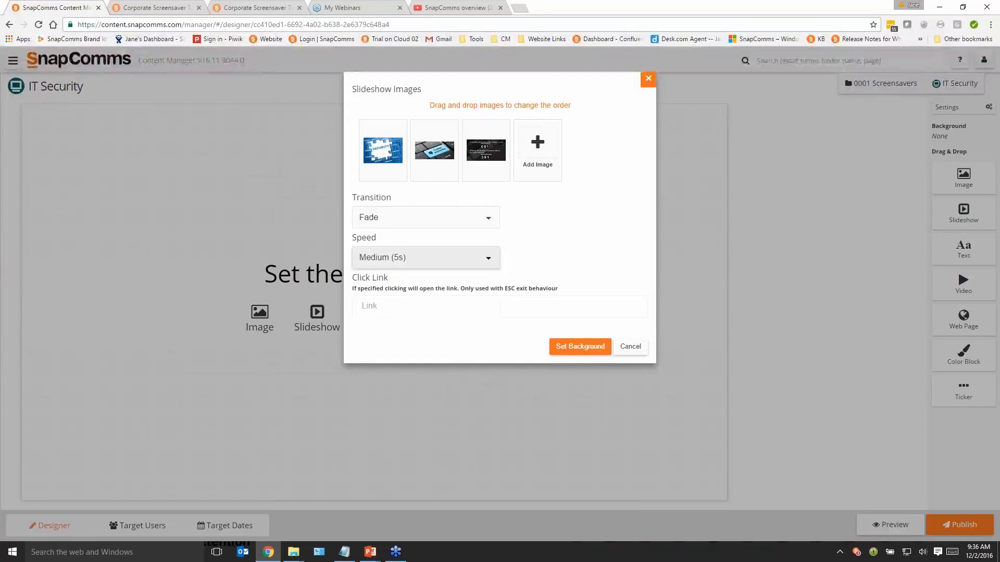
click(400, 304)
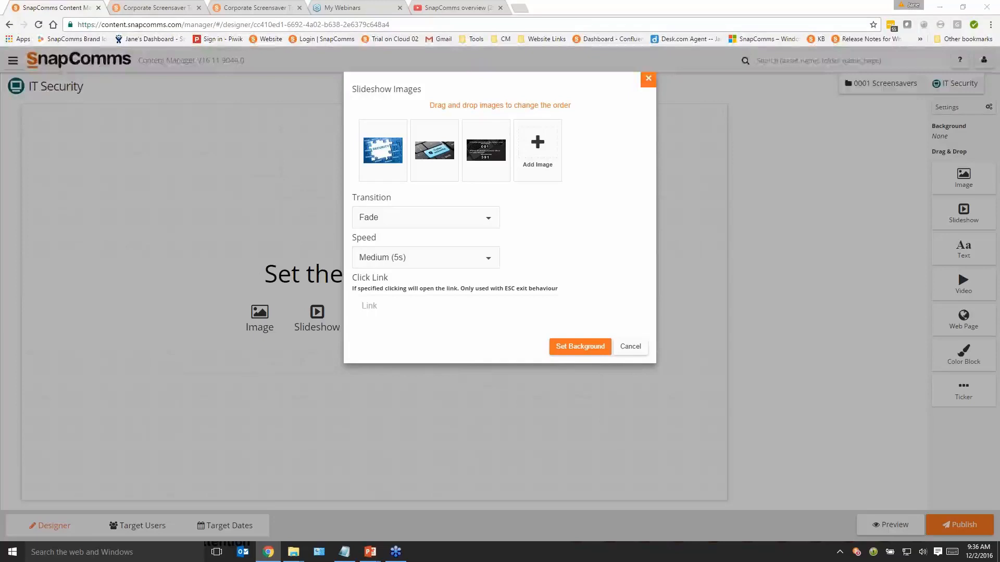
key(alt+Tab)
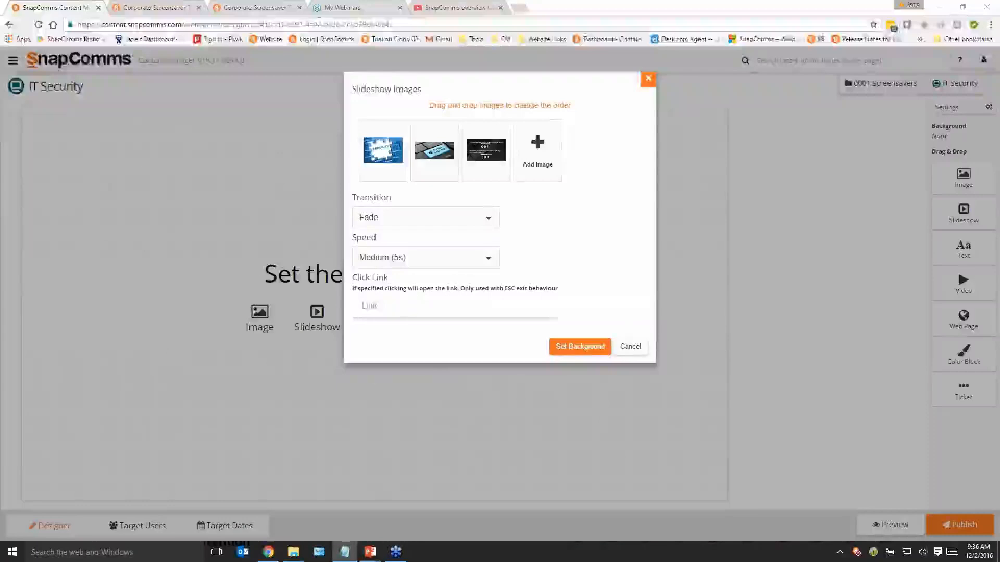
key(alt+Tab)
text(http://www.snapcomms.com/solutions/employee-security-awareness)
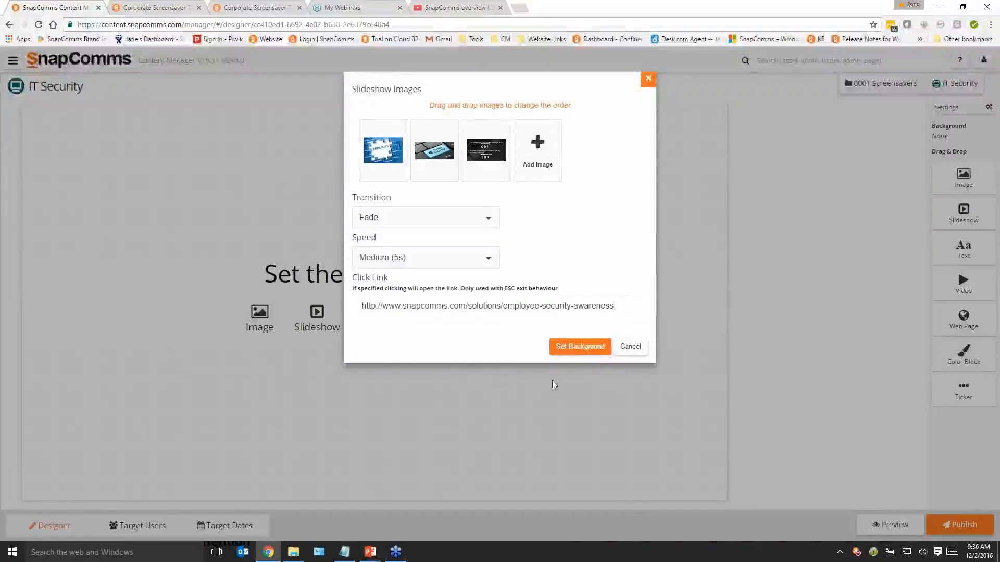
click(579, 349)
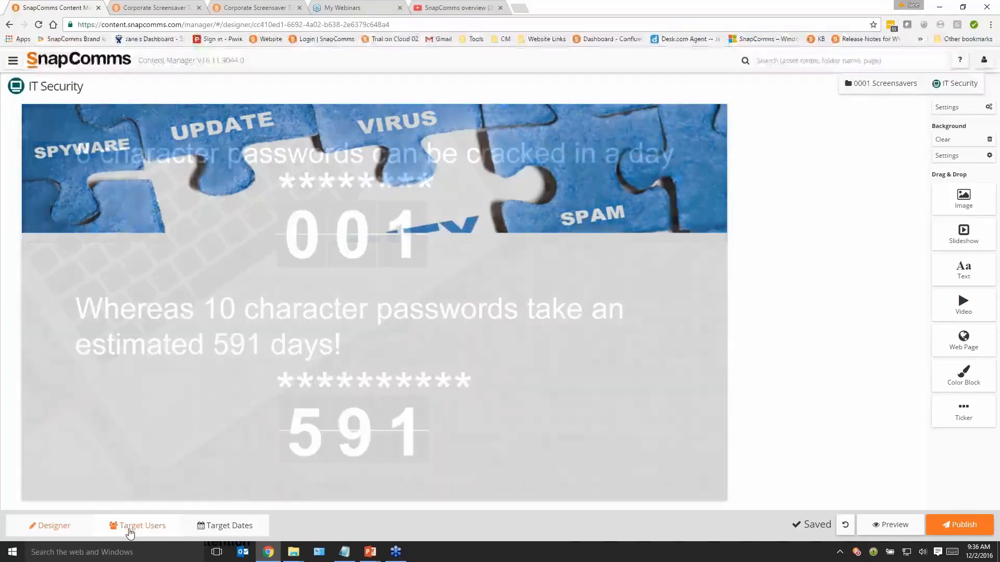
Set the IT Security screensaver's target users to the presenter's own named group
click(131, 527)
click(79, 160)
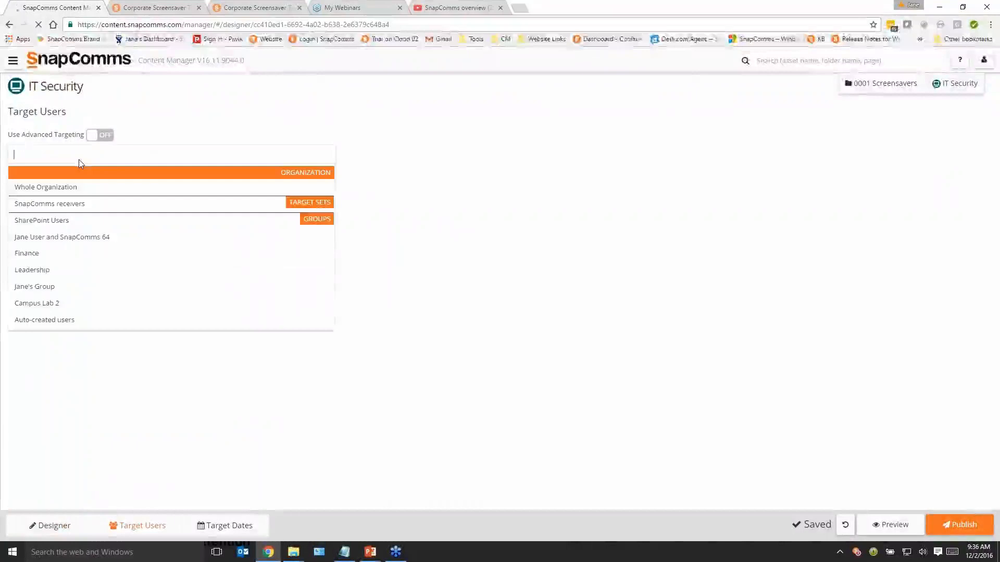
text(Jane)
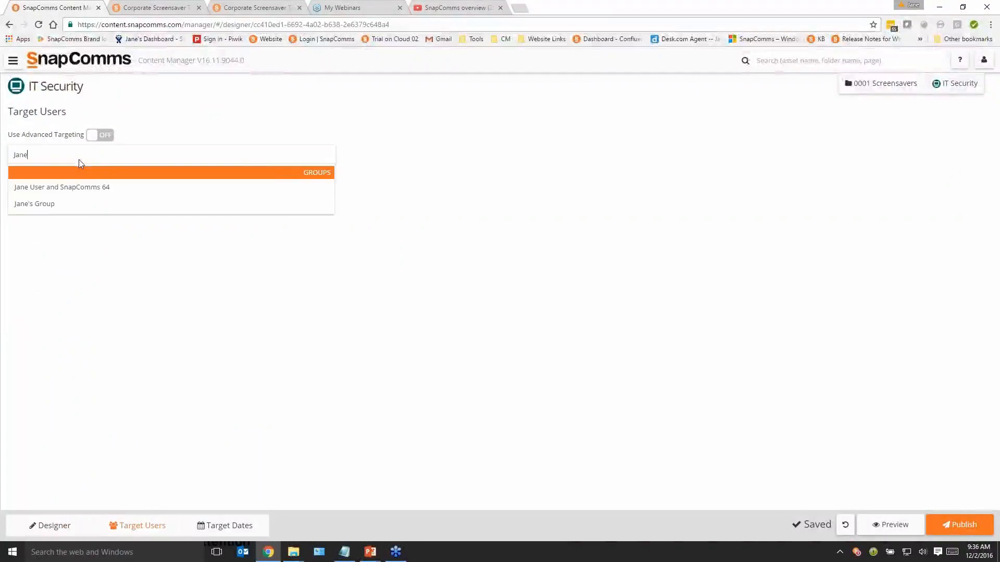
click(48, 211)
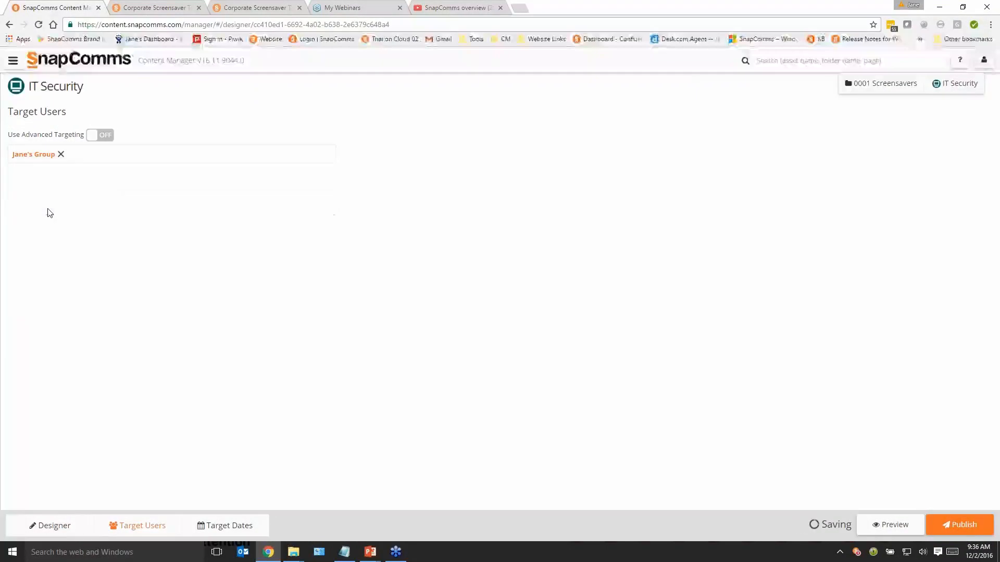
click(218, 529)
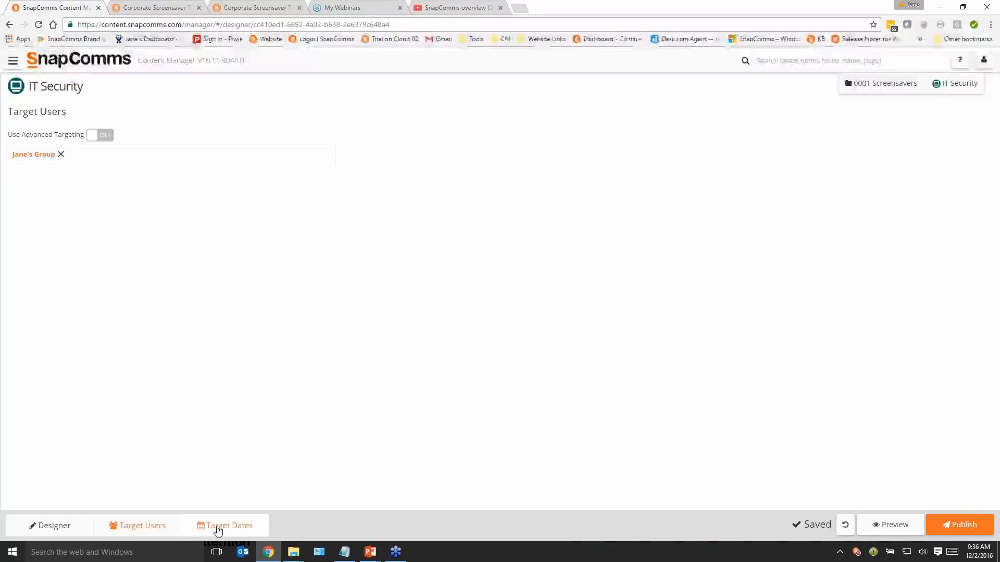
Preview the IT Security slideshow full screen, close the preview and publish the screensaver
click(891, 524)
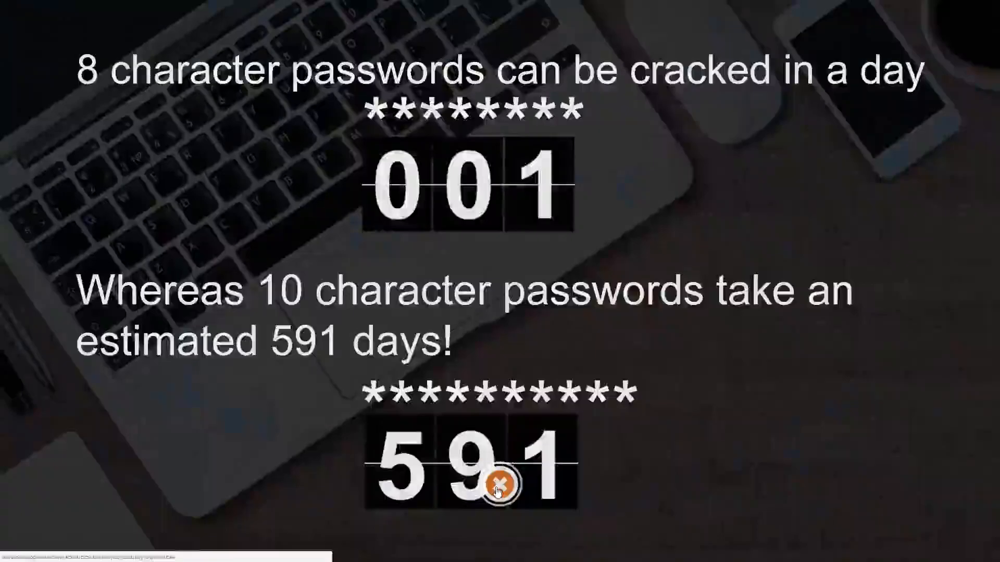
click(499, 486)
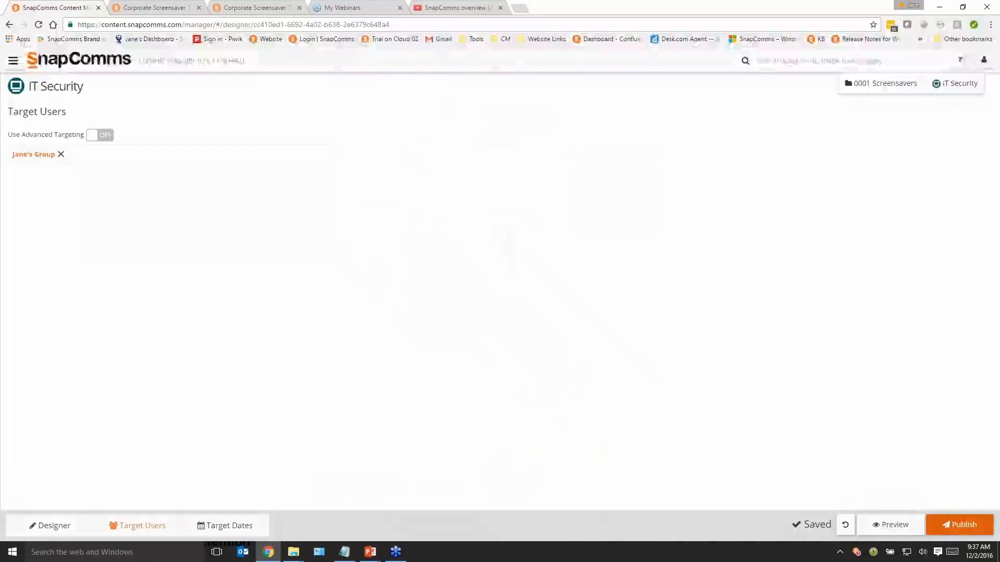
click(958, 524)
click(594, 219)
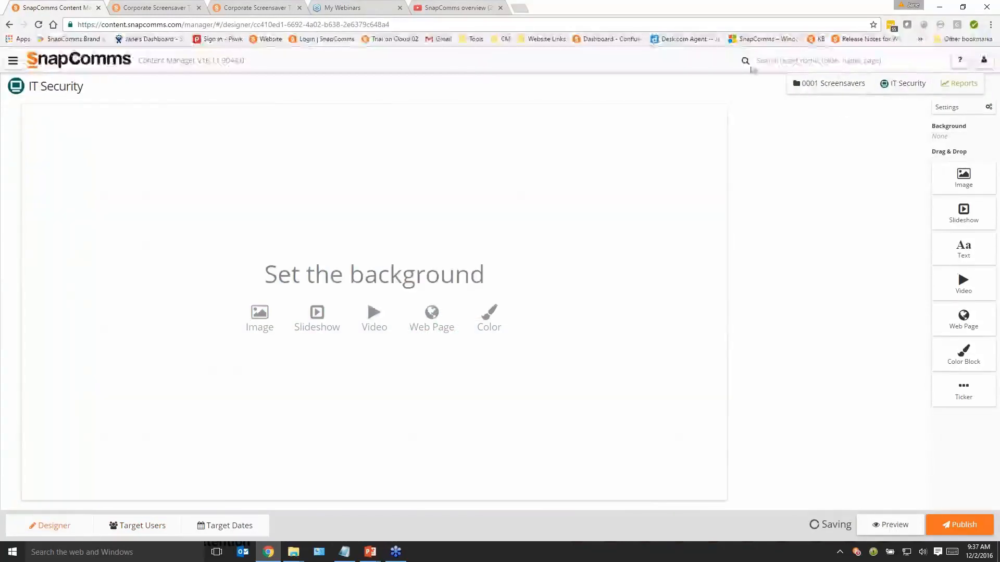
Create a new screensaver named SnapComms Overview Video in the 0001 Screensavers folder
click(823, 85)
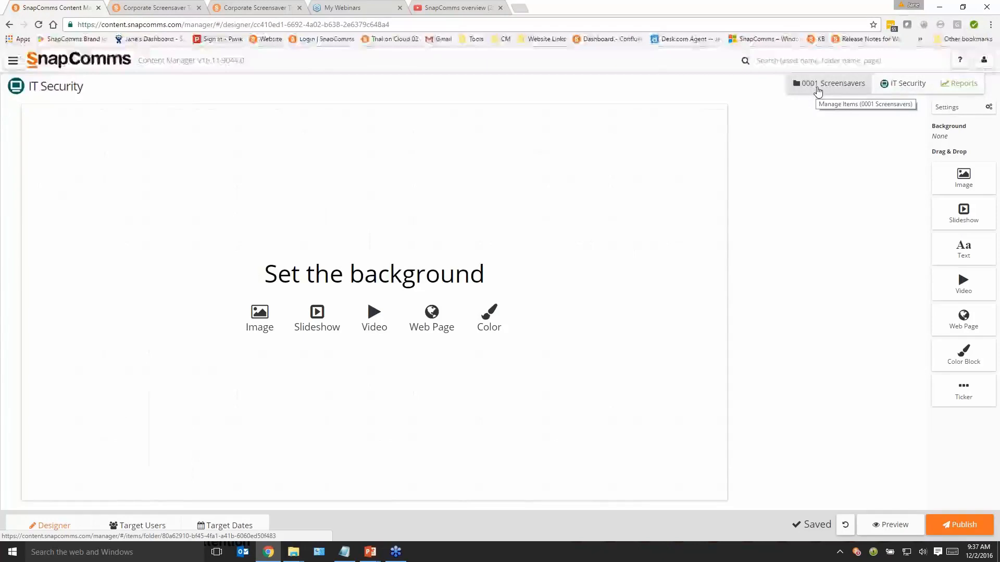
click(817, 88)
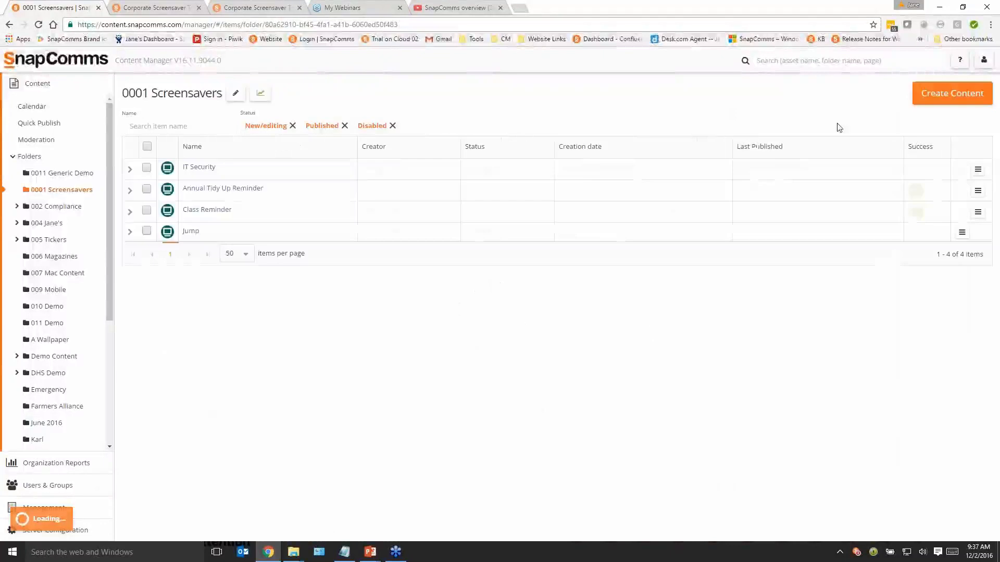
click(943, 96)
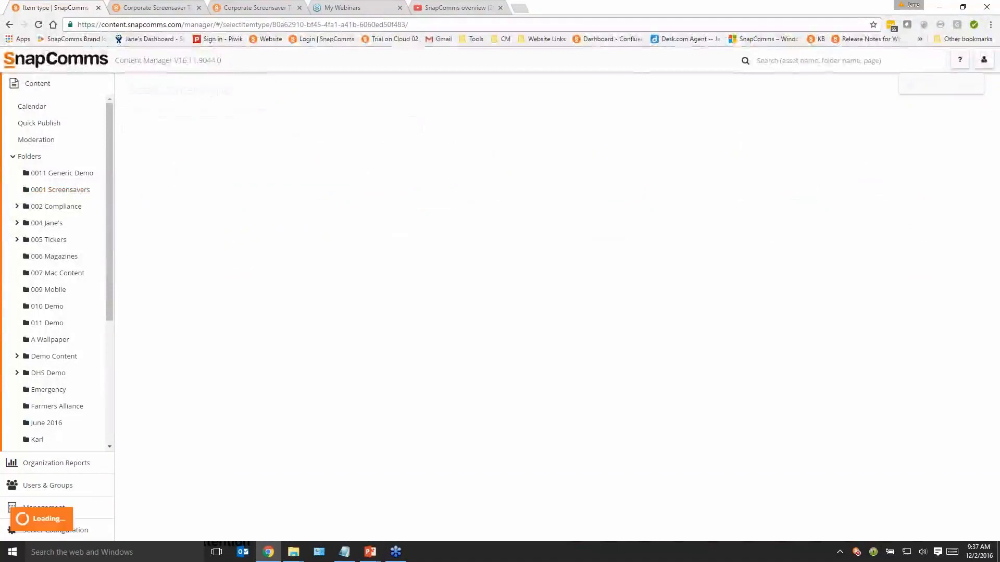
click(906, 182)
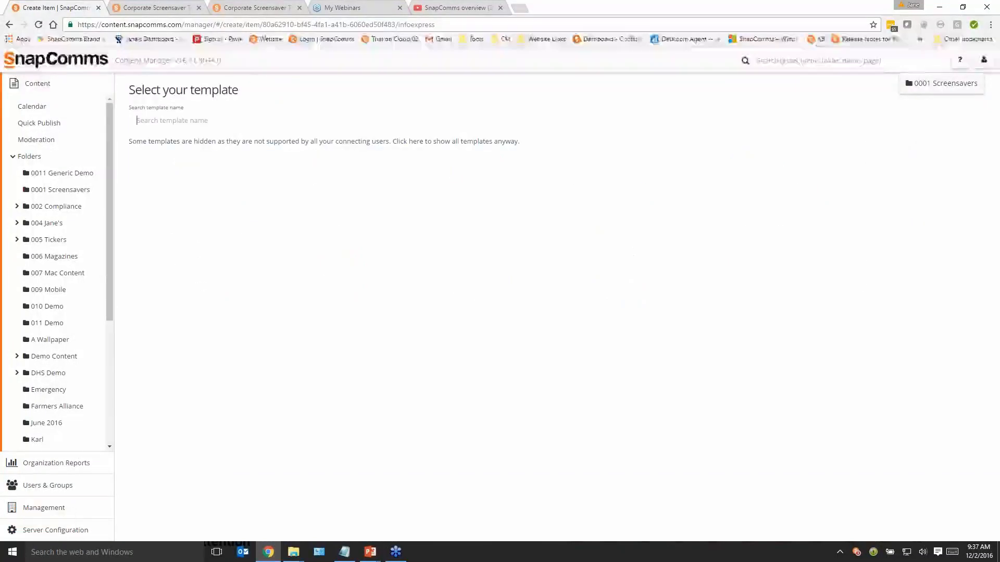
click(203, 197)
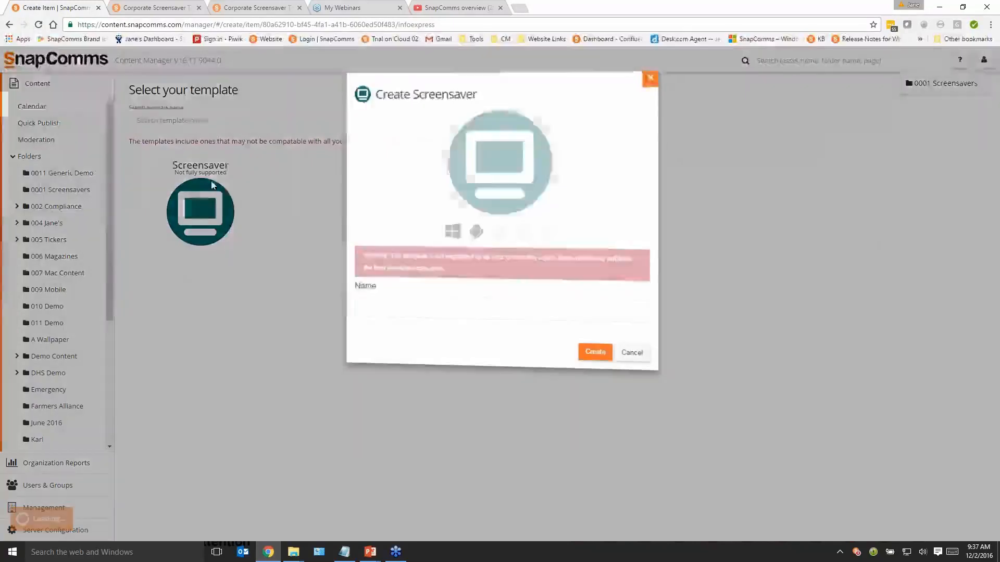
click(373, 308)
text(SnapC)
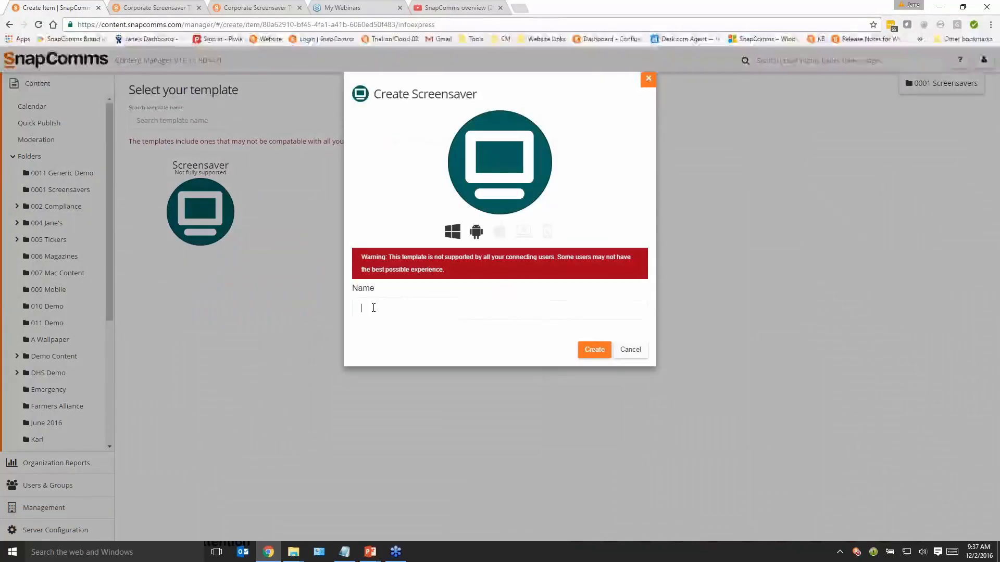
text(omms O)
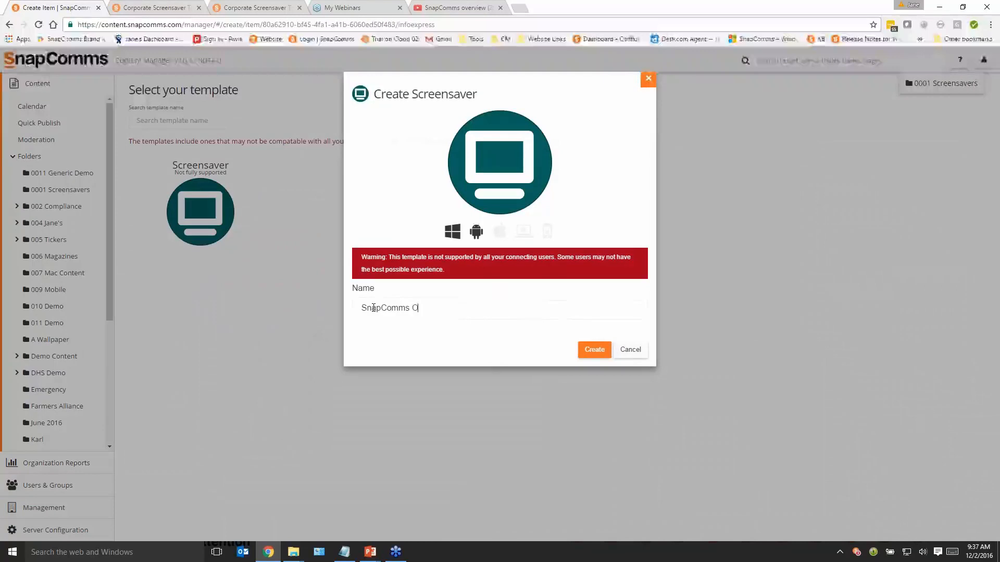
text(verview Video)
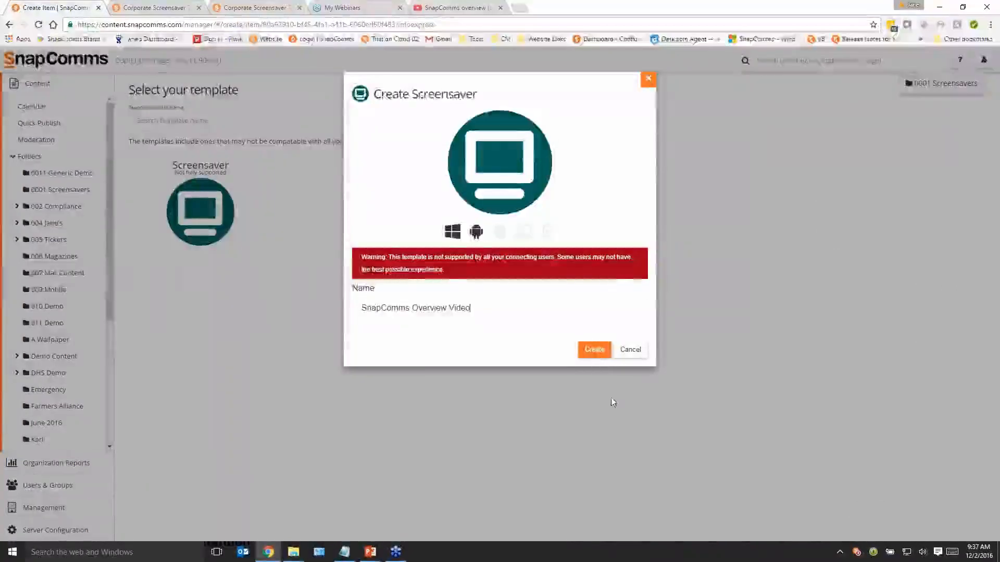
click(594, 349)
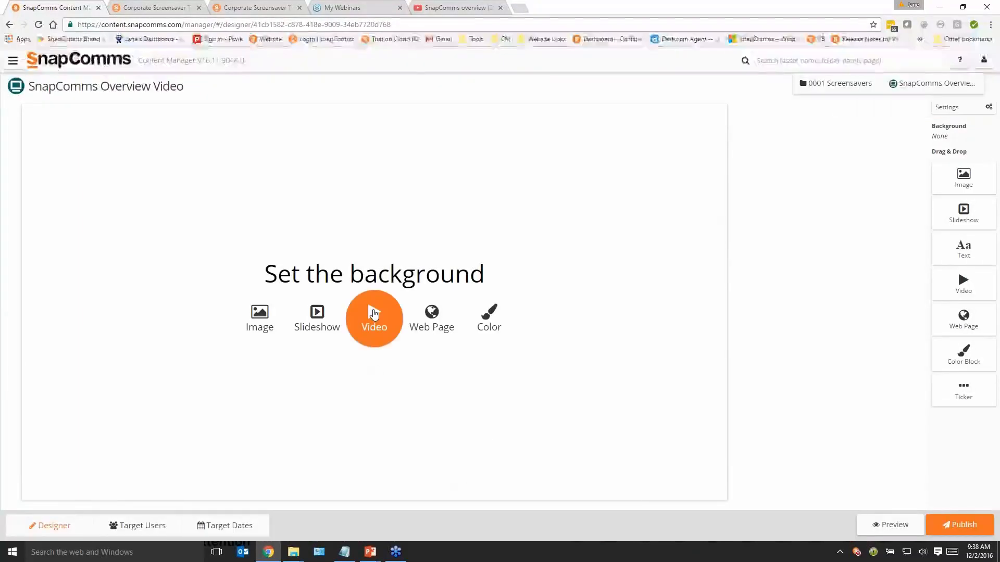
Start a YouTube video background and copy the video ID from the SnapComms overview (2016) page's address
click(373, 312)
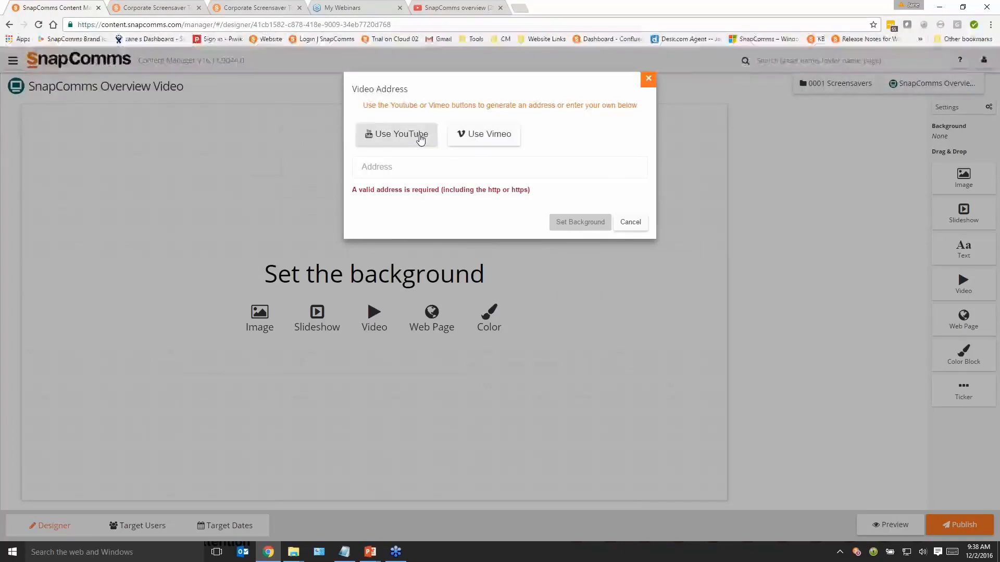
click(414, 134)
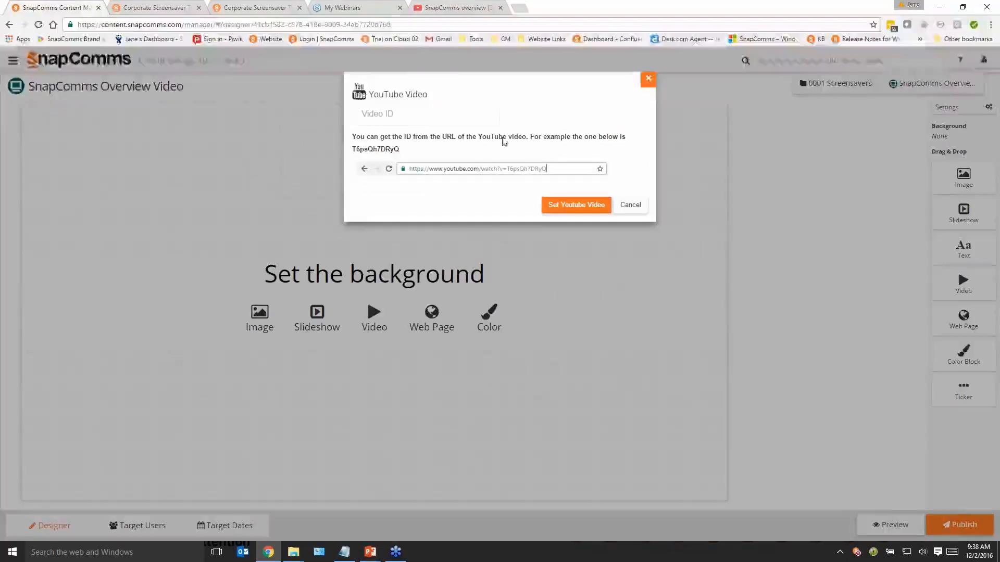
click(467, 11)
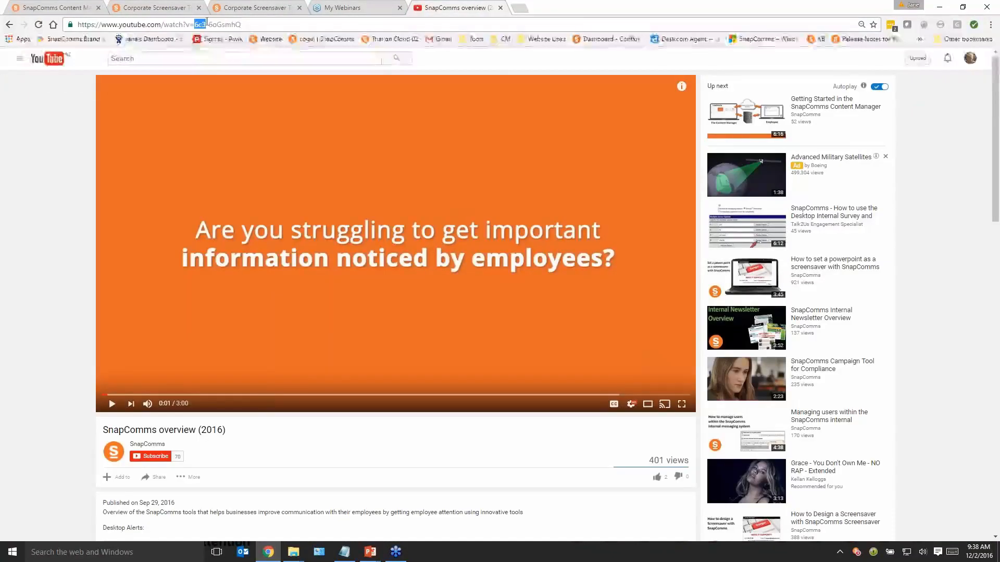
drag(195, 24, 241, 25)
key(ctrl+c)
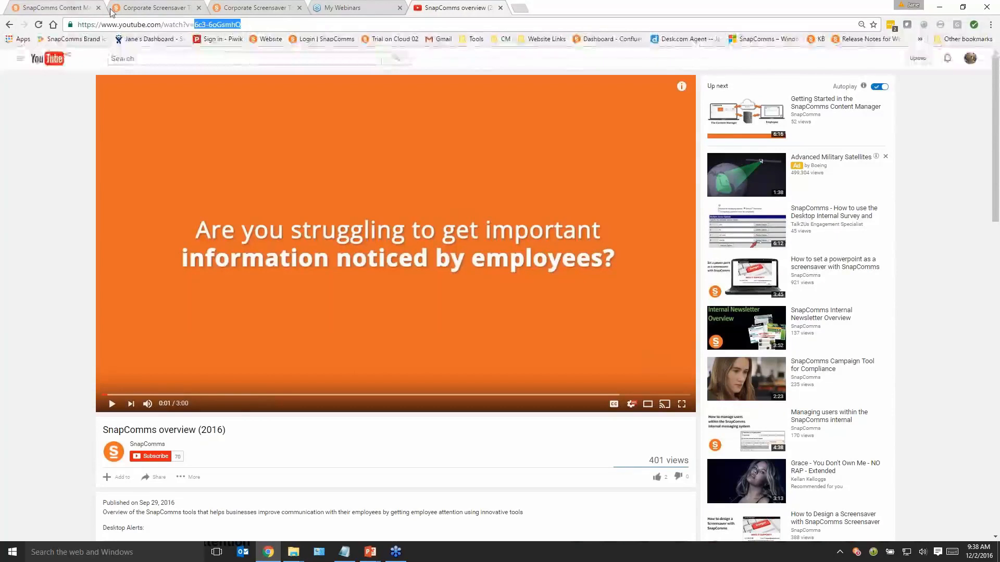
Set the YouTube video with ID 6c3-6oGsmhQ as the background and mute the computer's sound
click(72, 9)
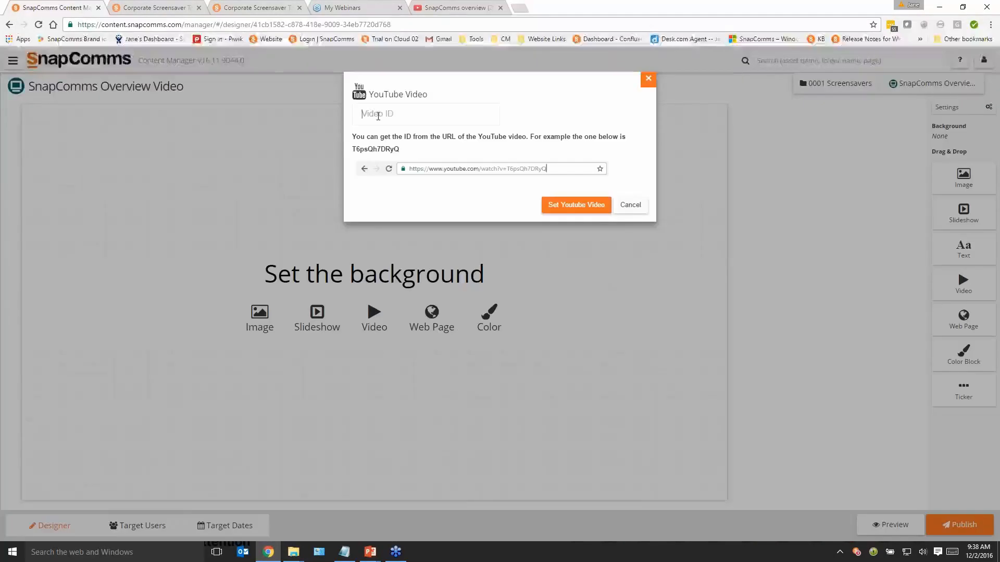
key(ctrl+v)
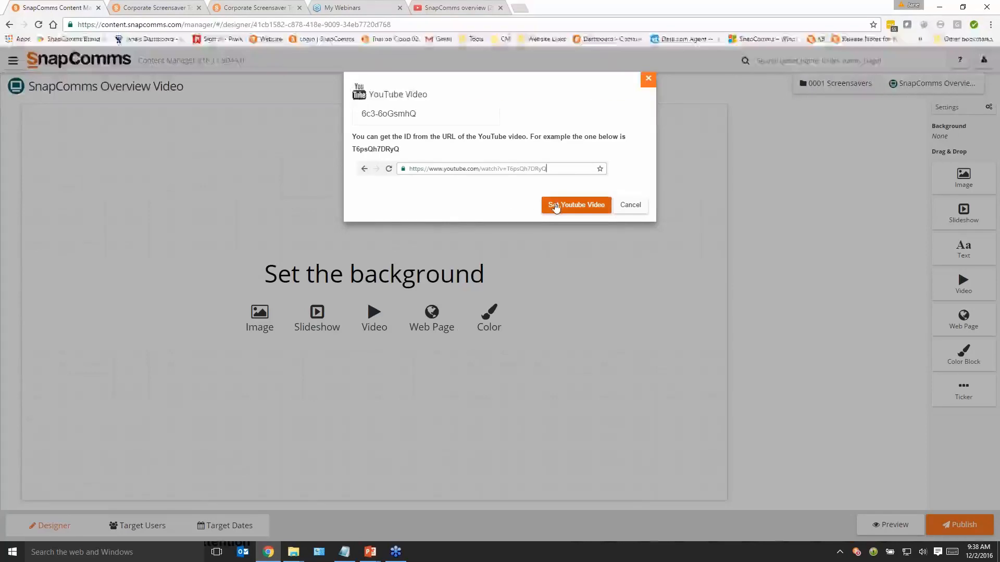
click(554, 206)
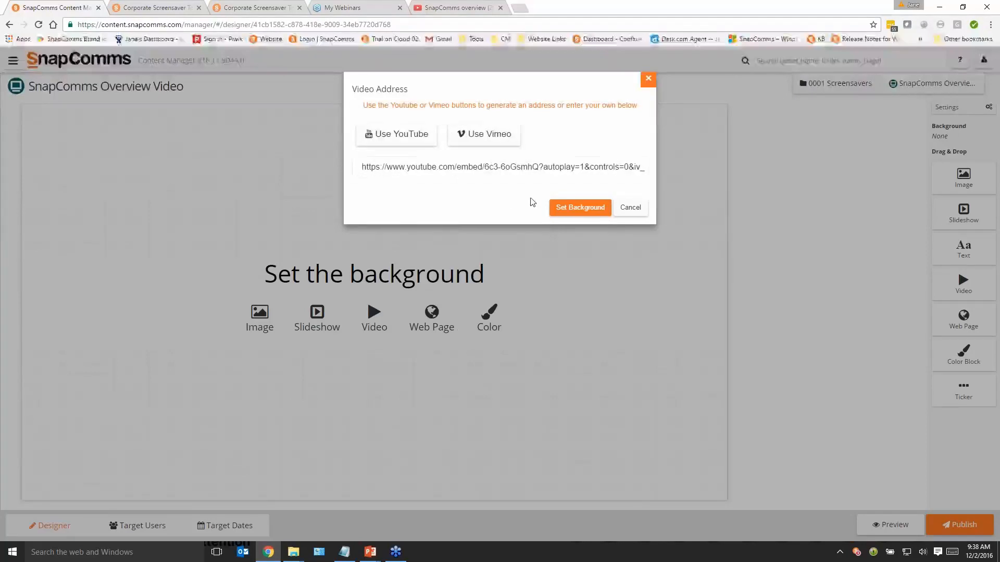
drag(485, 167, 539, 168)
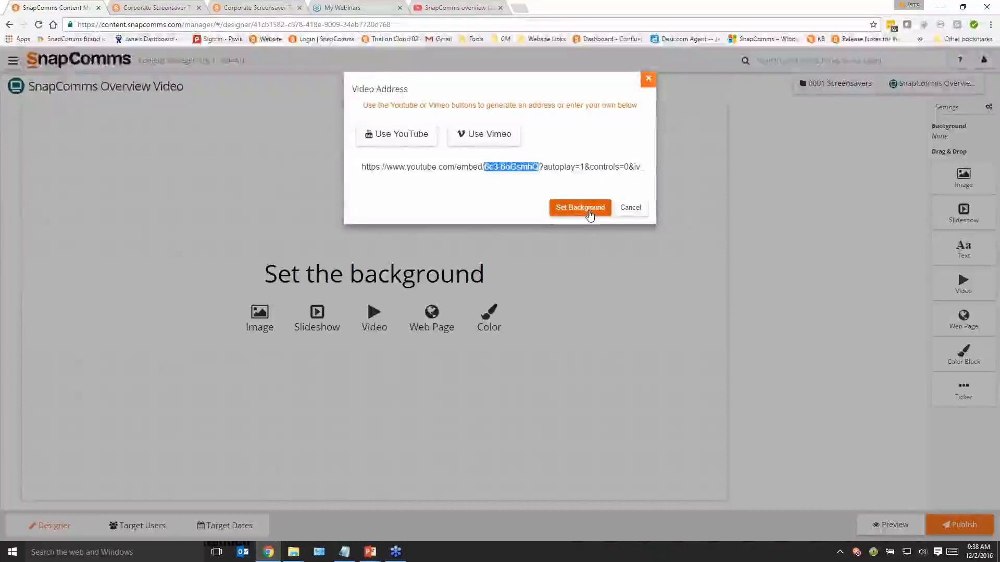
click(589, 215)
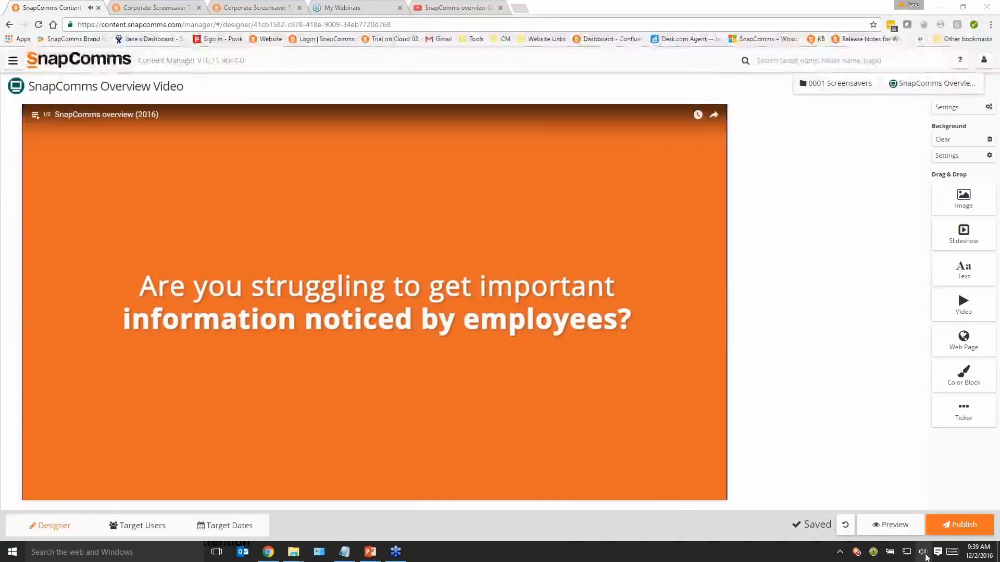
click(922, 552)
click(828, 526)
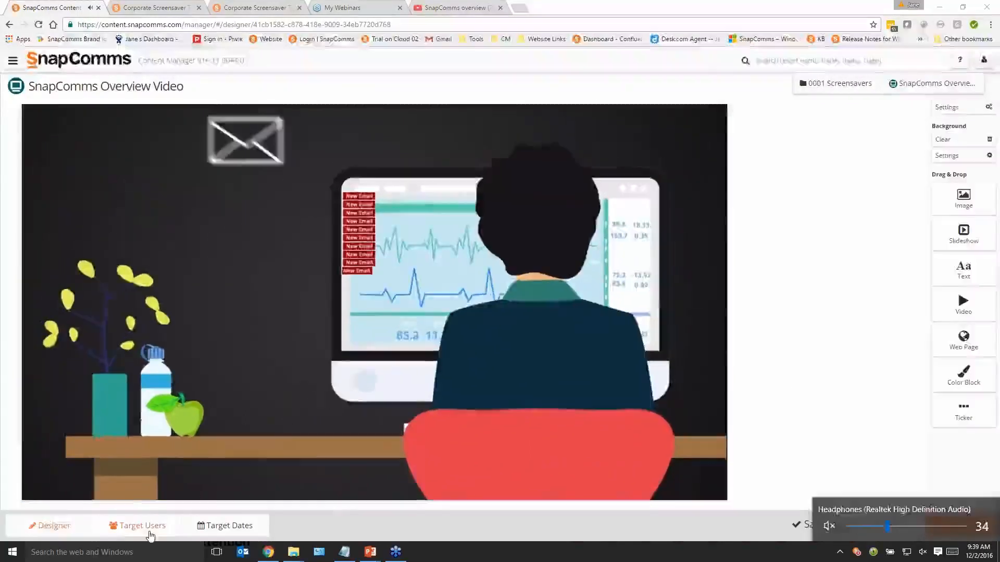
Target the SnapComms Overview Video screensaver at the presenter's own named group and preview it full screen
click(149, 530)
click(78, 155)
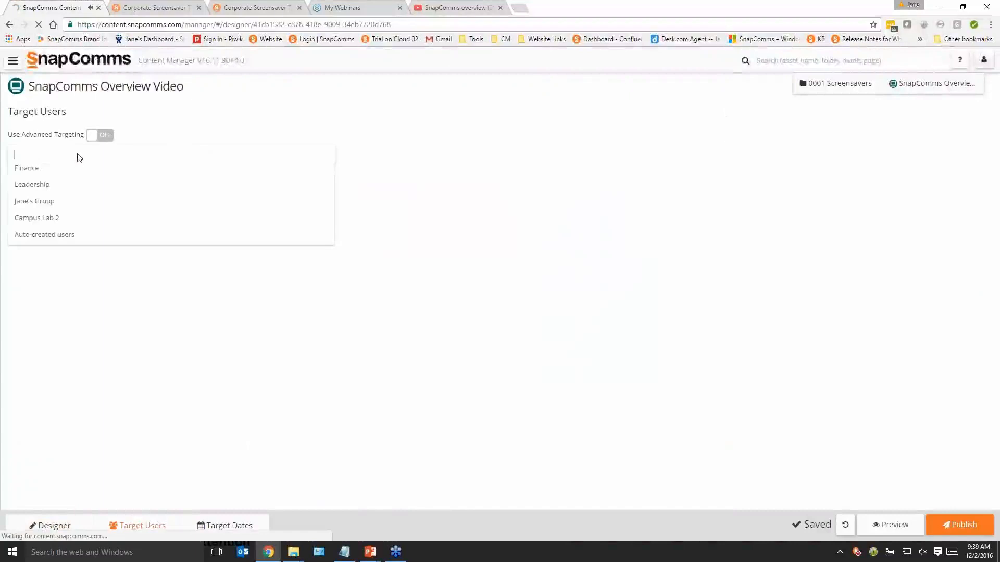
text(Jane)
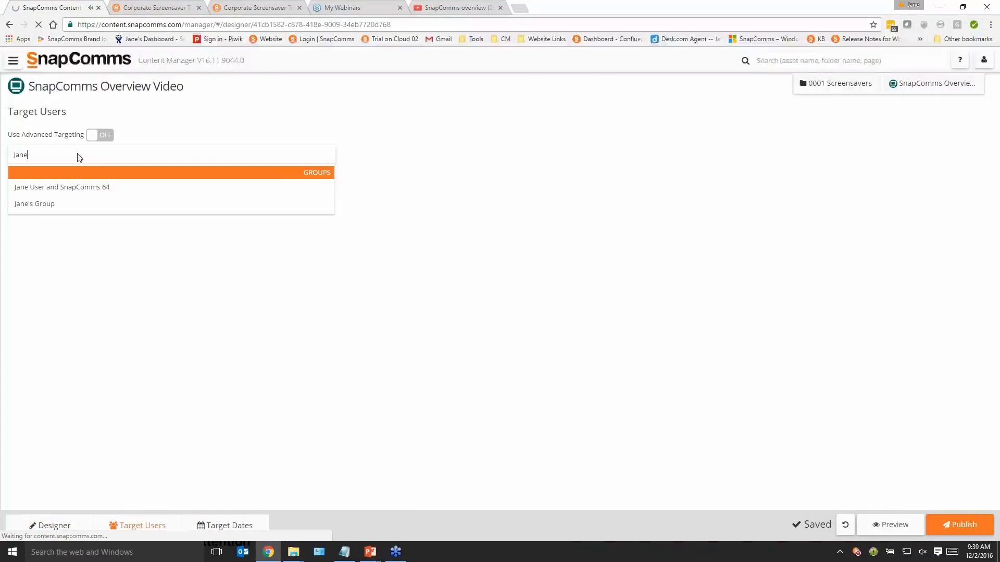
click(91, 209)
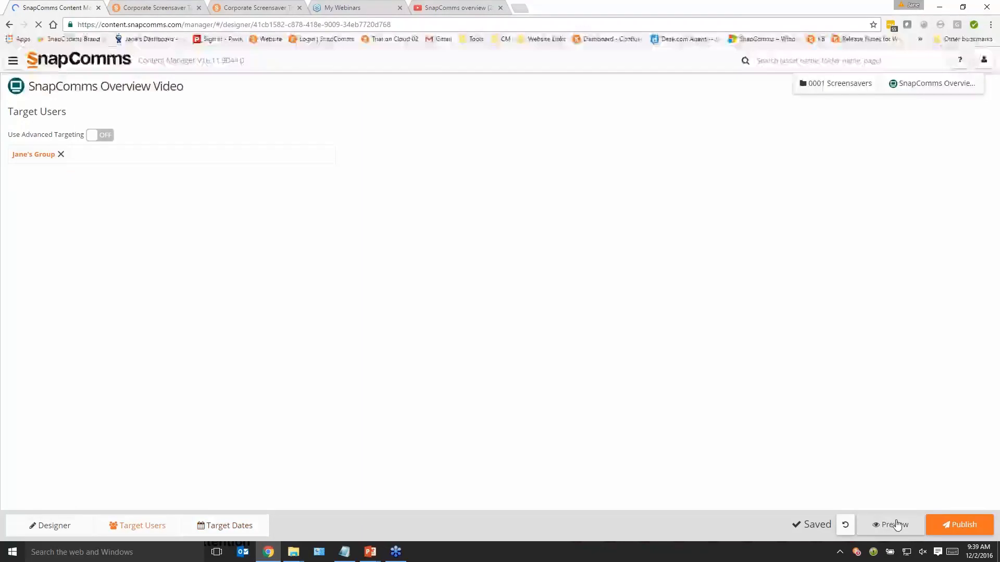
key(F11)
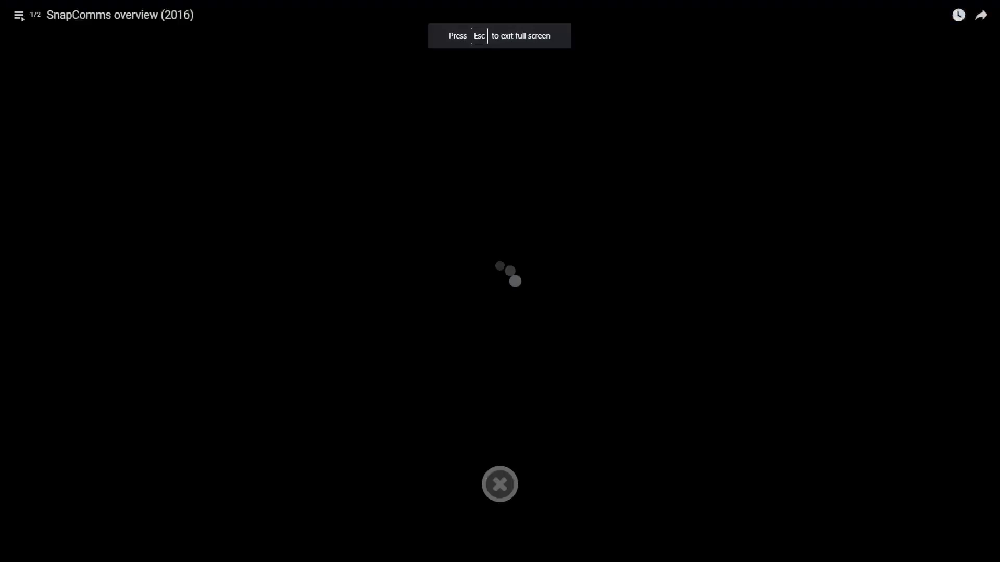
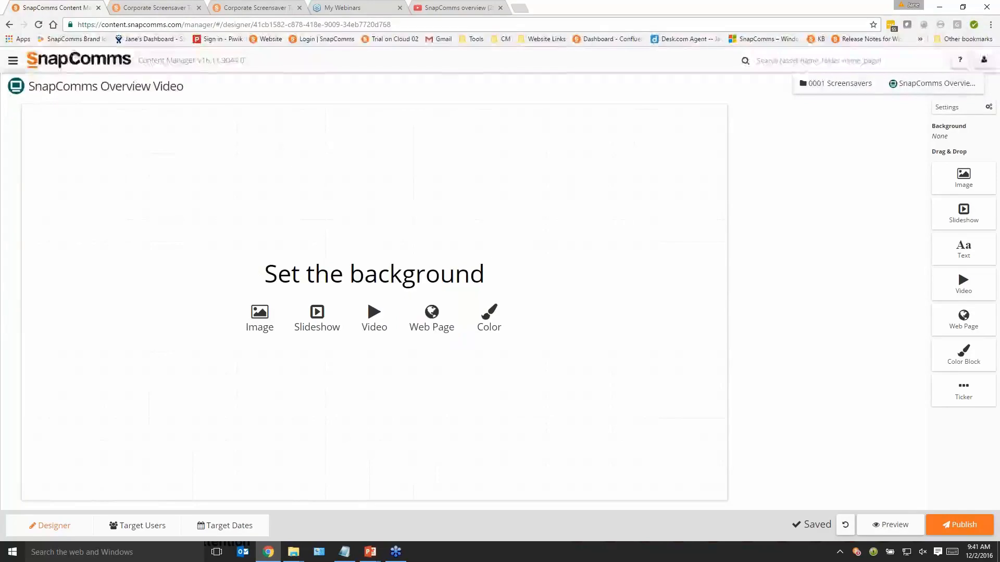
Create a new screensaver named Quake in the 0001 Screensavers folder
click(807, 88)
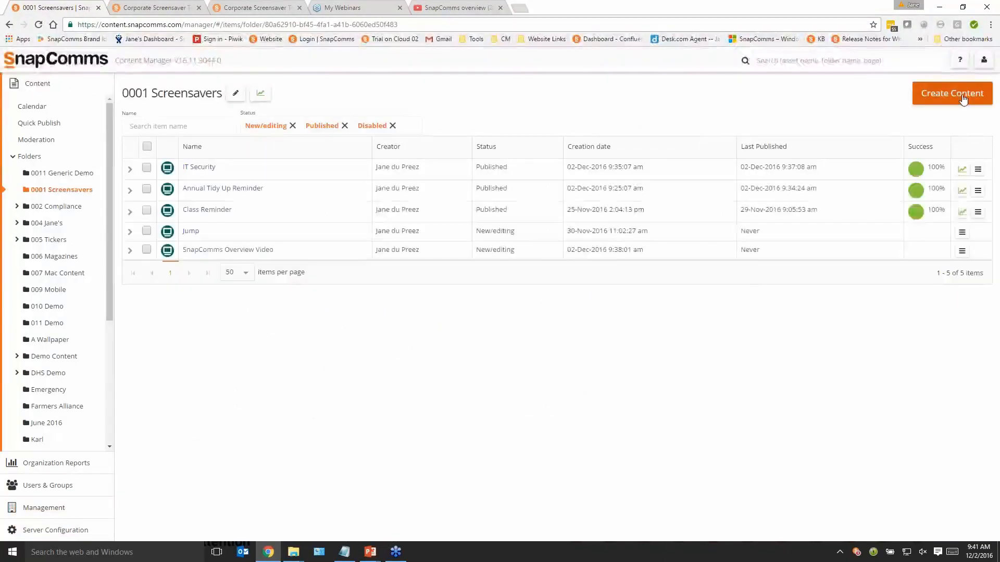
click(963, 99)
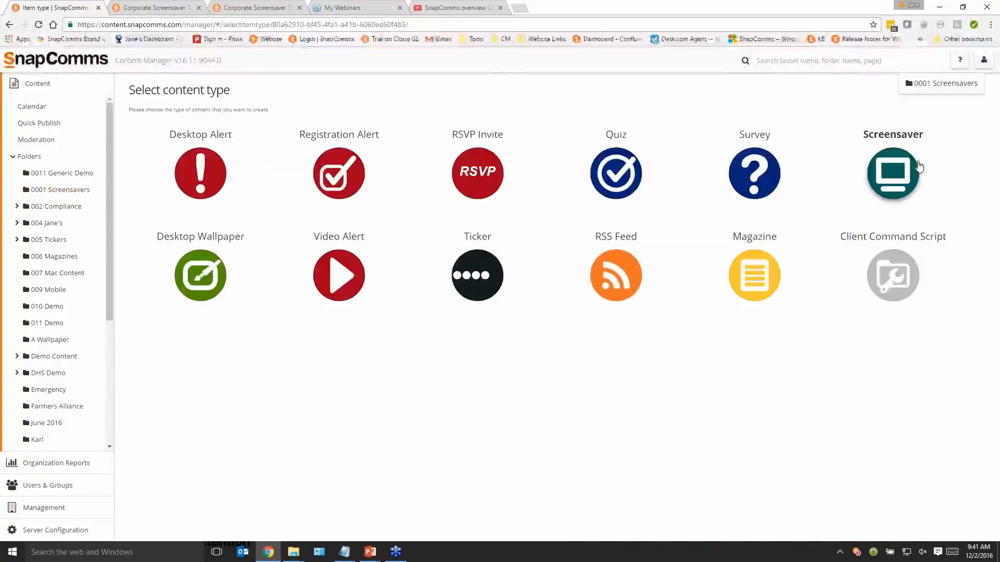
click(893, 171)
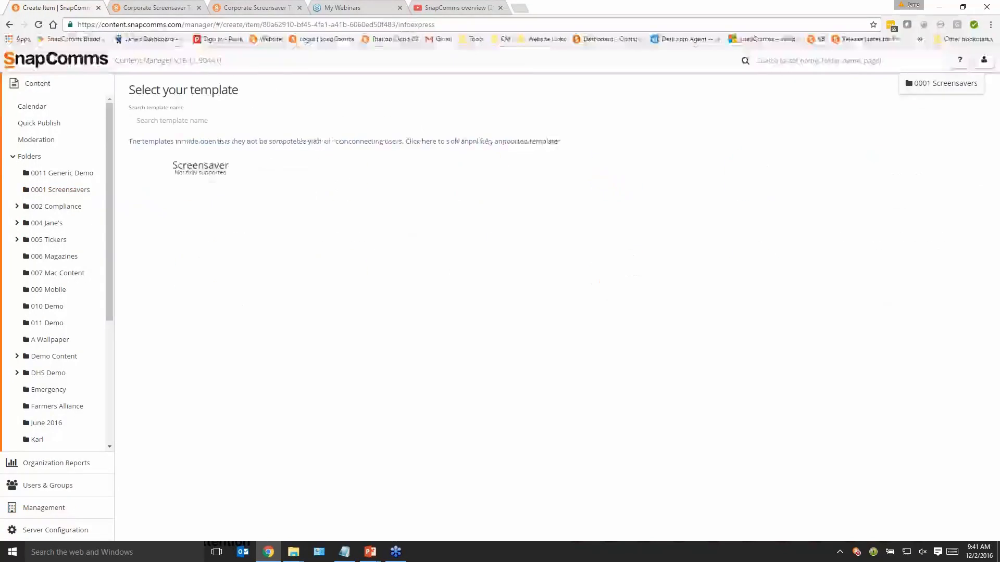
click(210, 209)
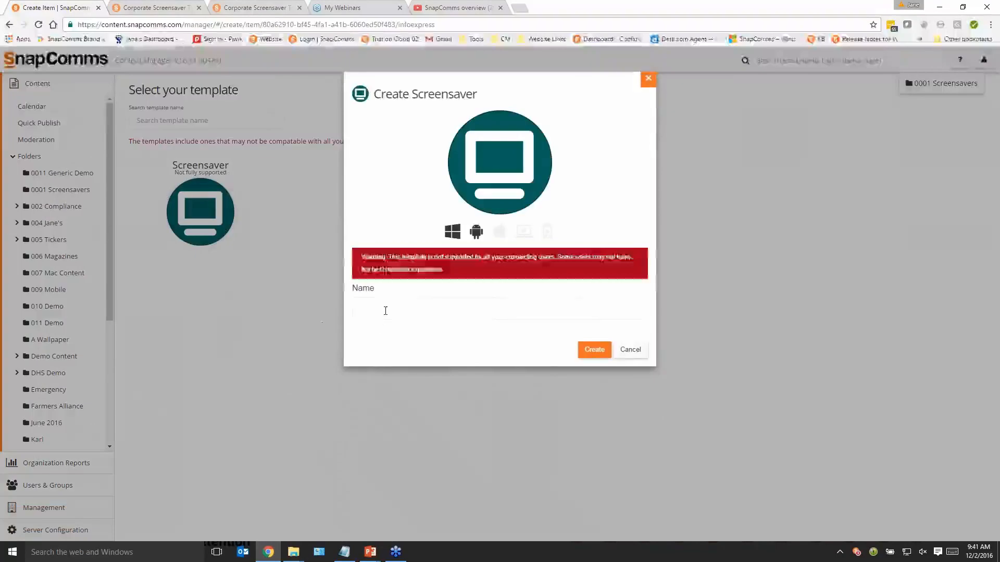
click(385, 311)
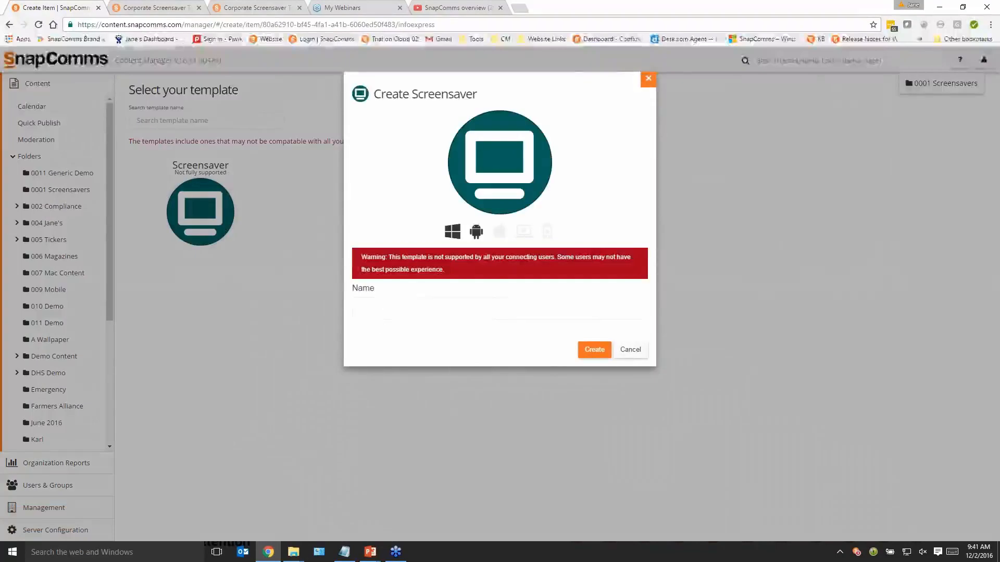
text(Quake)
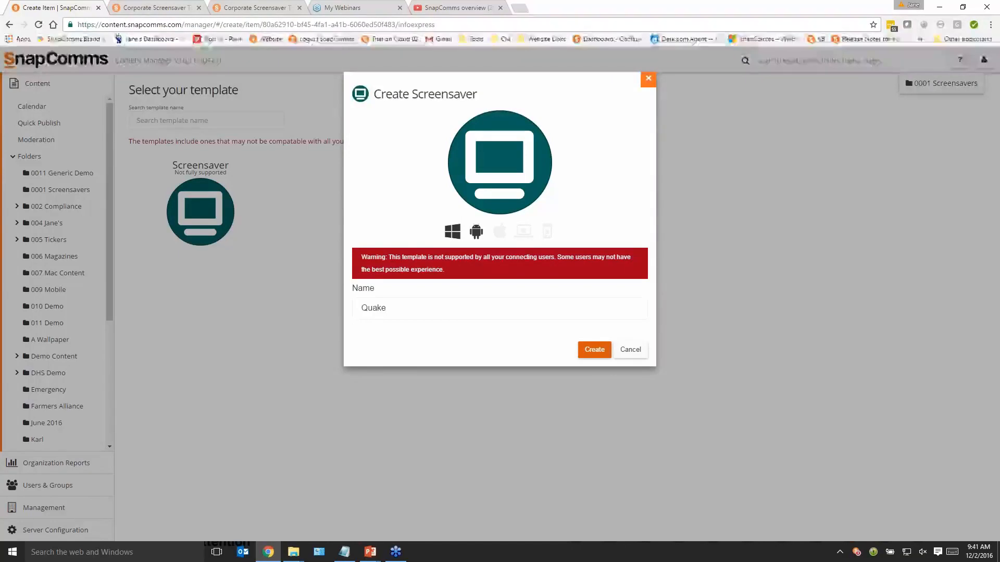
click(594, 350)
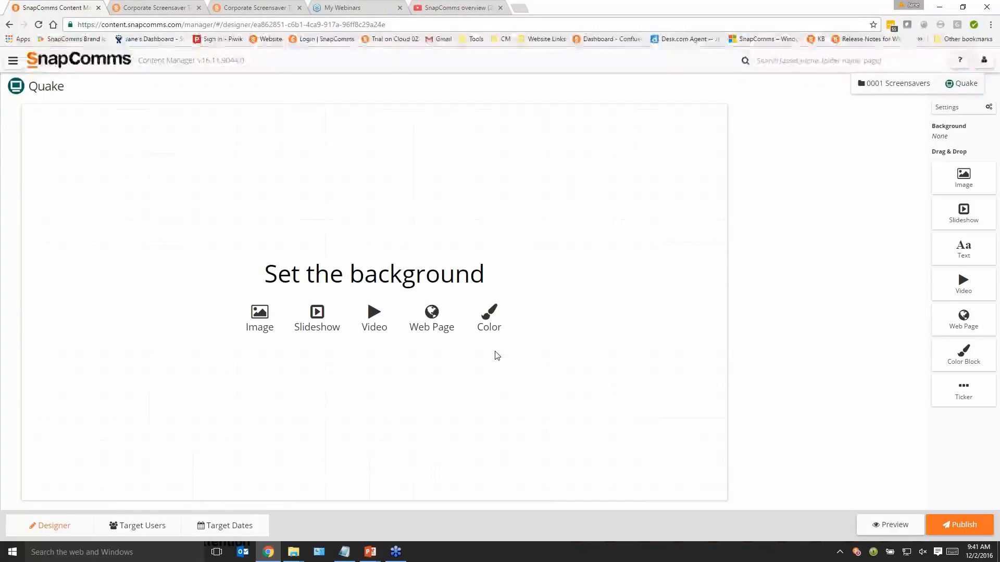
click(435, 325)
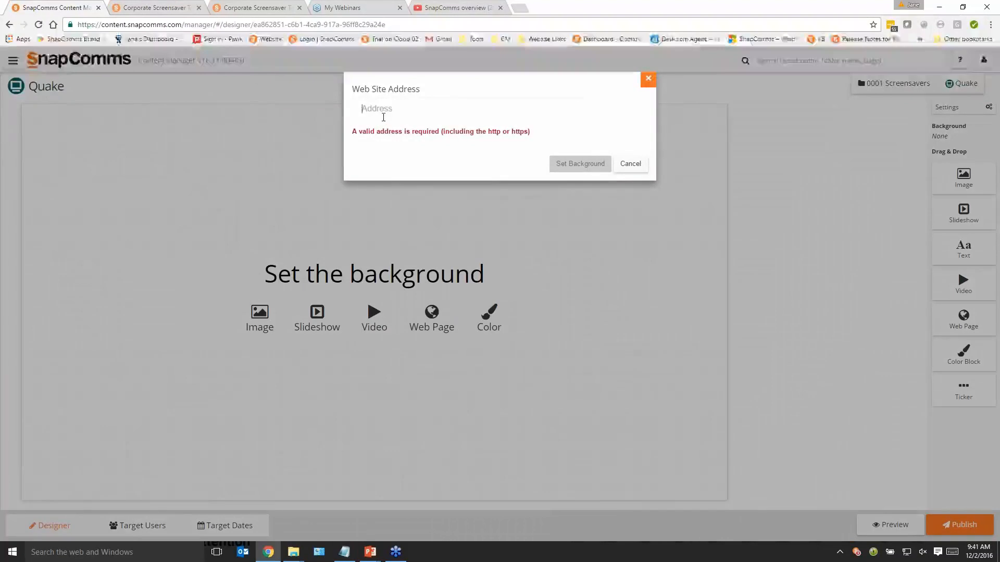
text(https://www.geonet.org.nz/quakes)
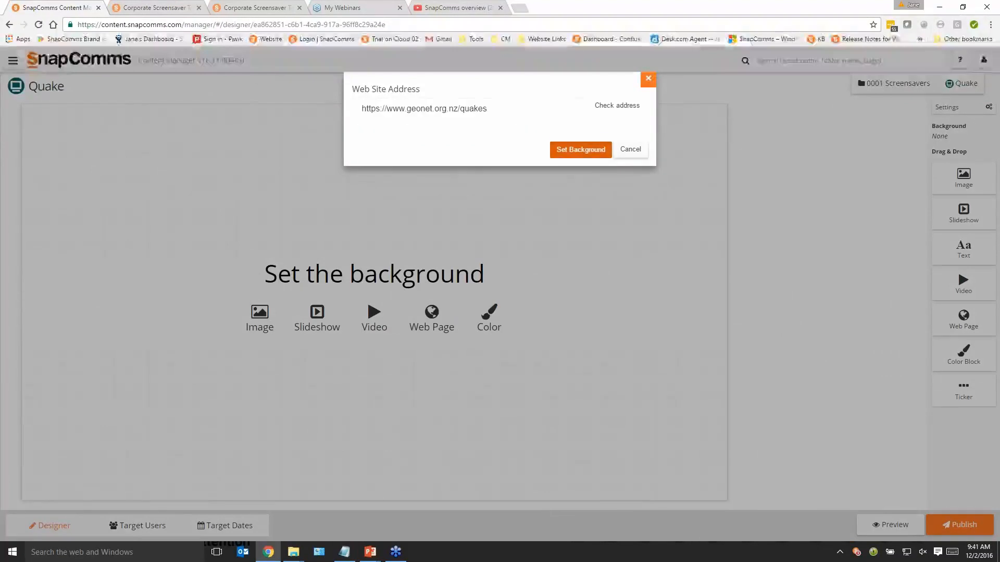
key(Return)
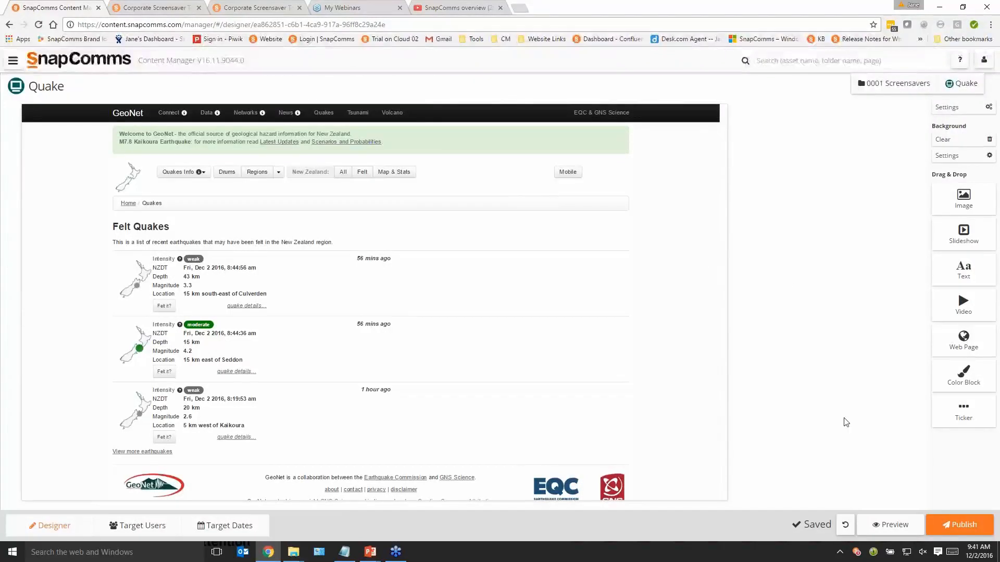
click(894, 533)
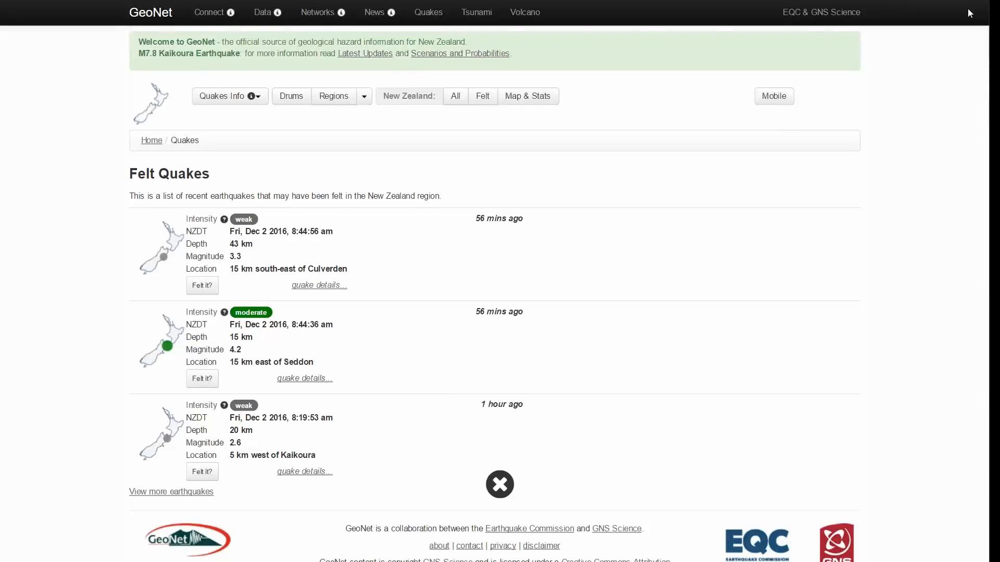
key(F11)
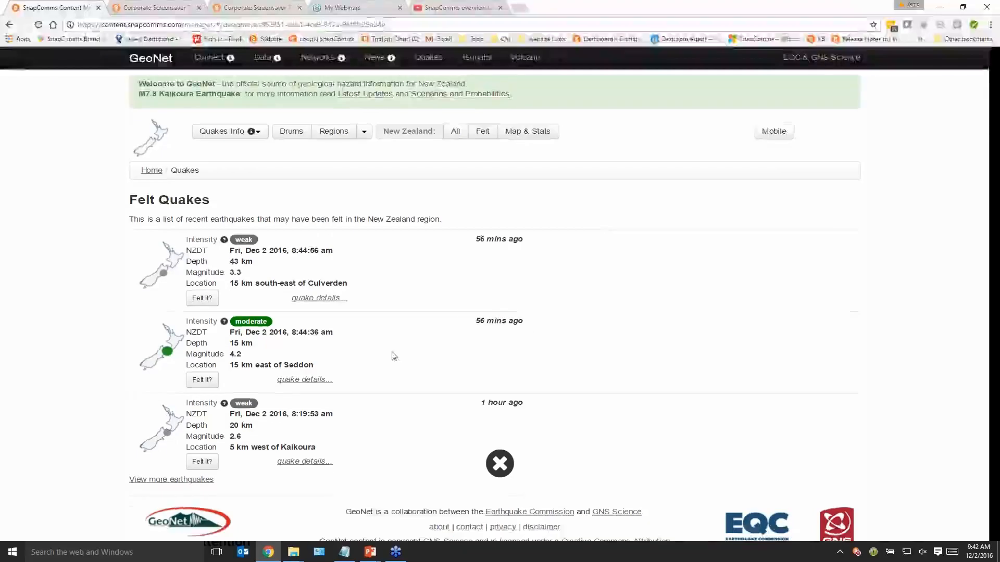
click(500, 463)
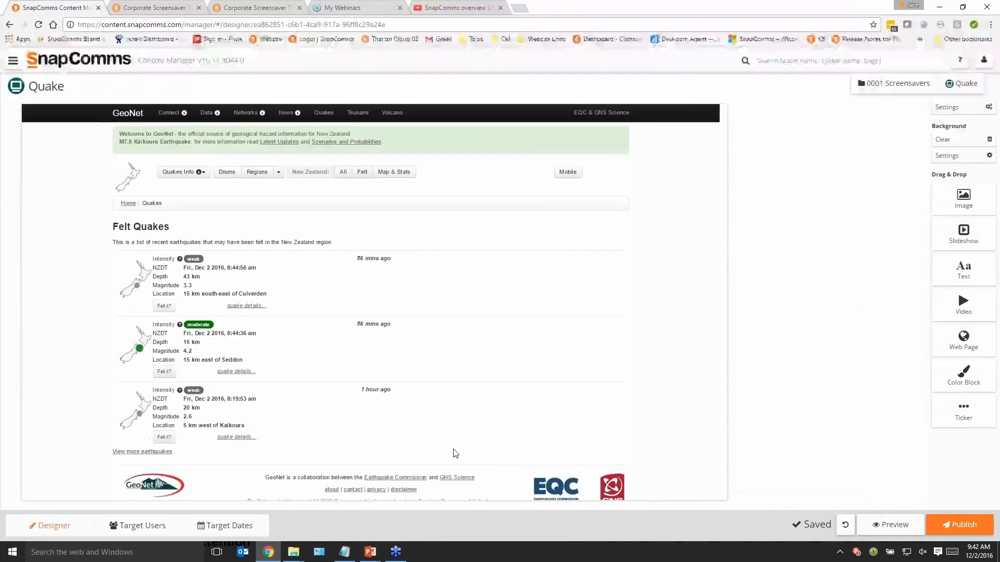
Target the Quake screensaver at the presenter's own named group with advanced targeting off, and publish it
click(154, 526)
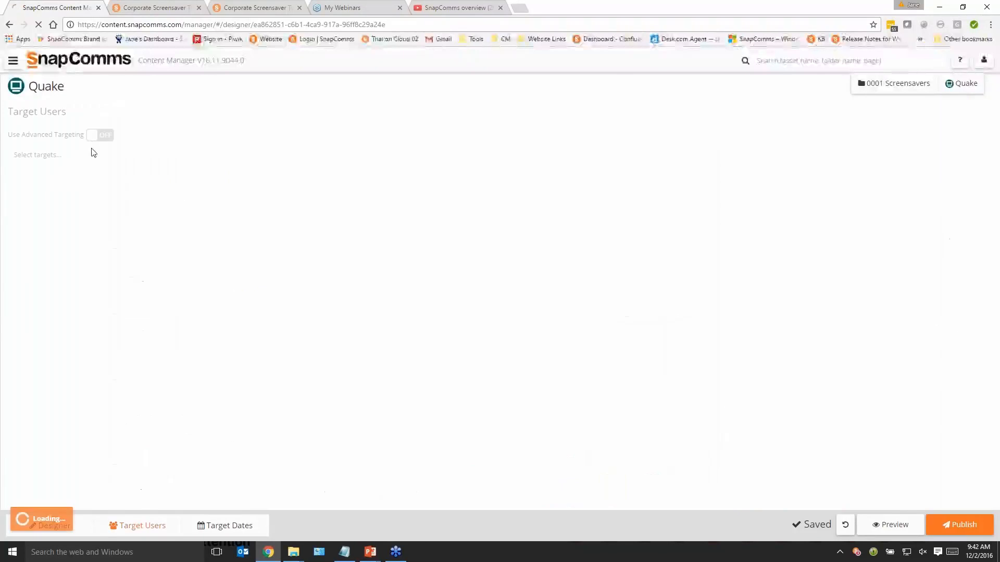
click(93, 136)
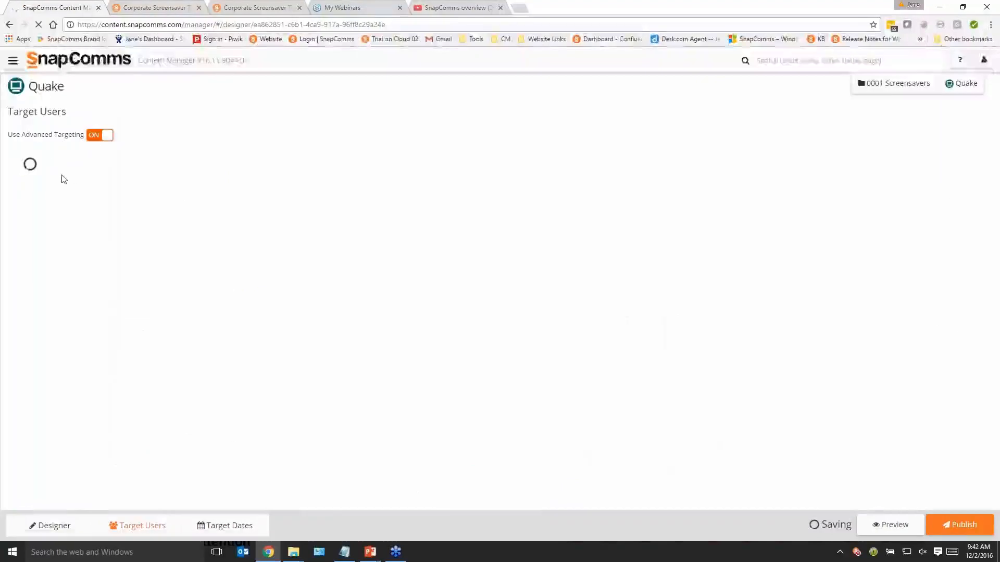
click(81, 137)
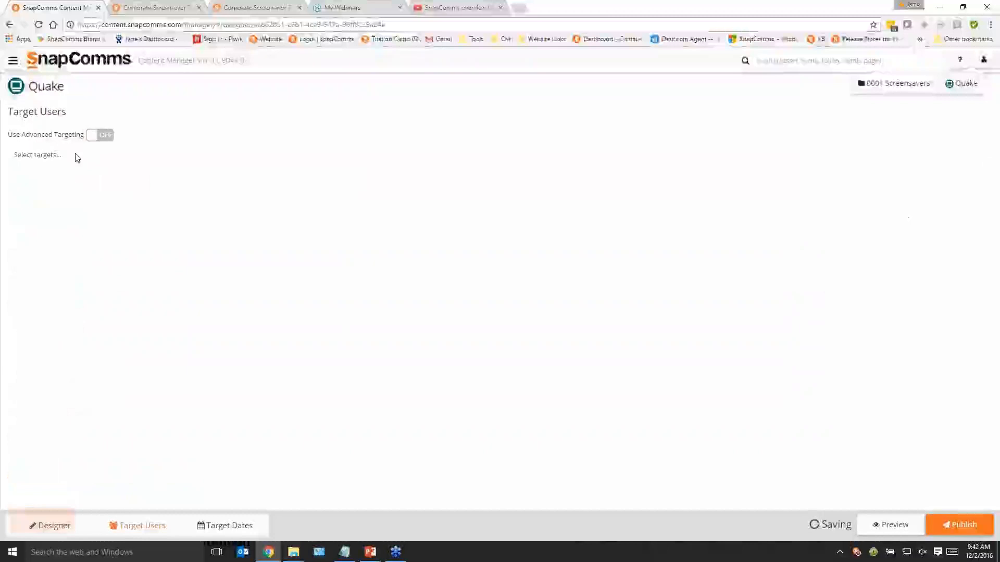
click(77, 157)
click(53, 289)
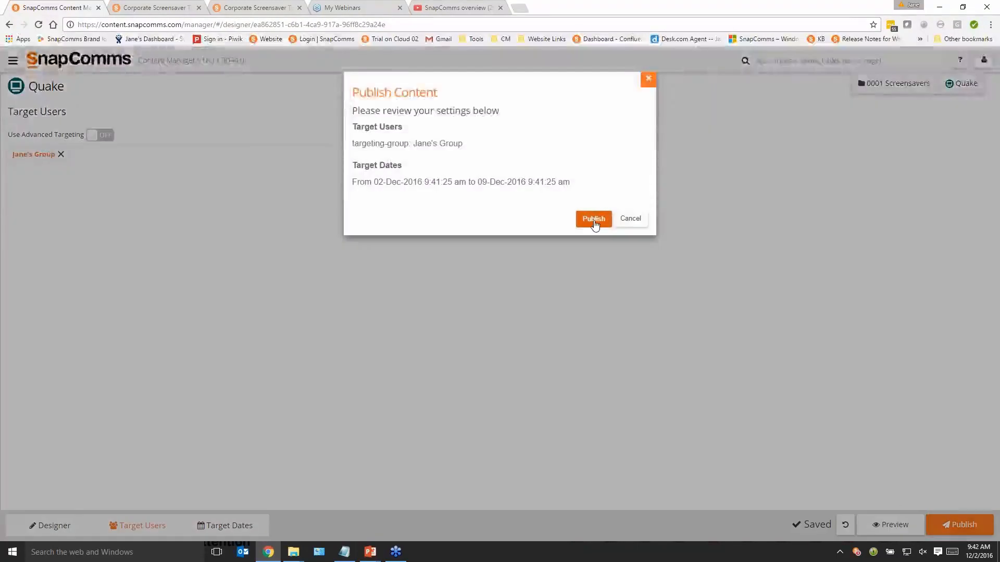
click(592, 219)
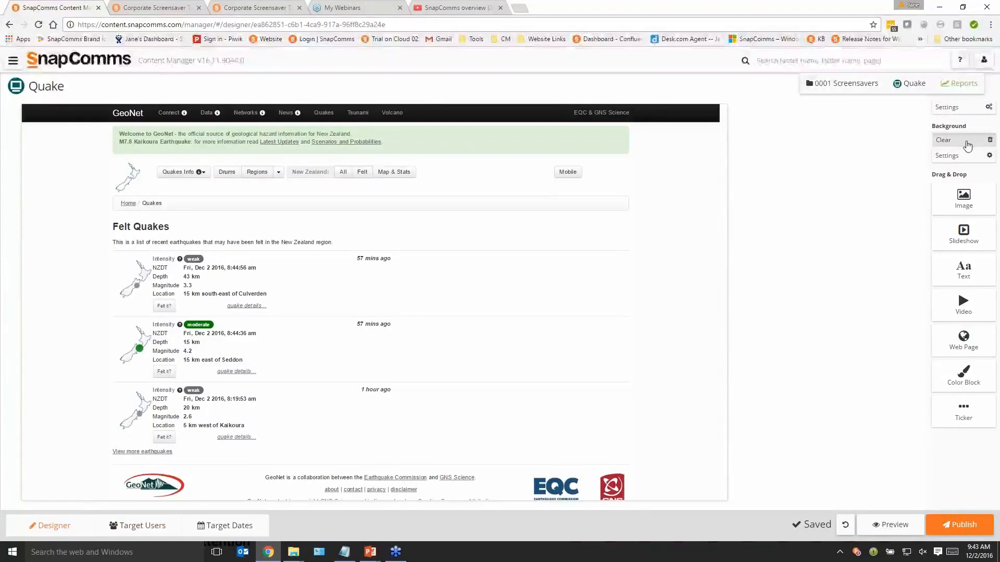
Clear the Quake screensaver's web page background and return to the 0001 Screensavers folder
click(967, 143)
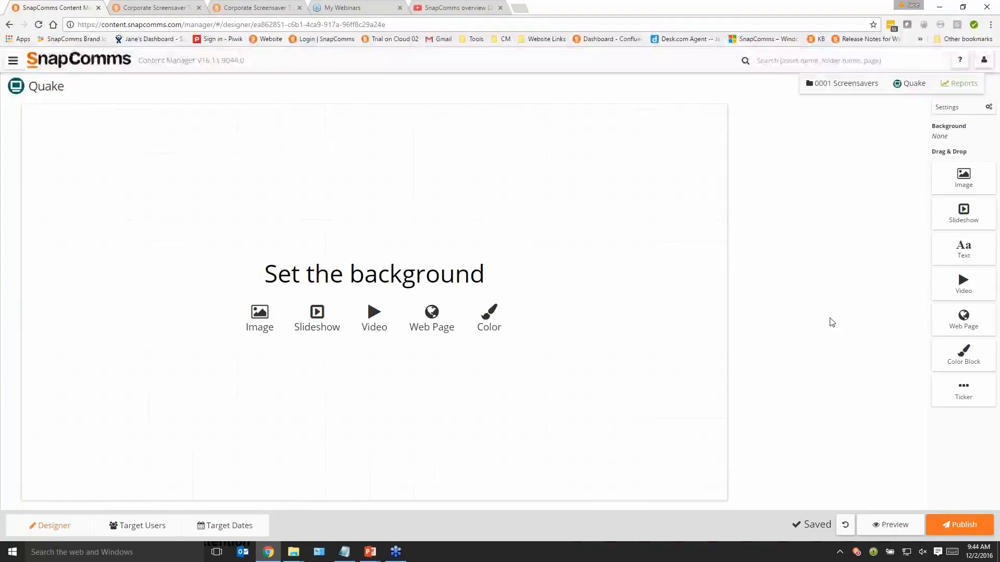
click(822, 83)
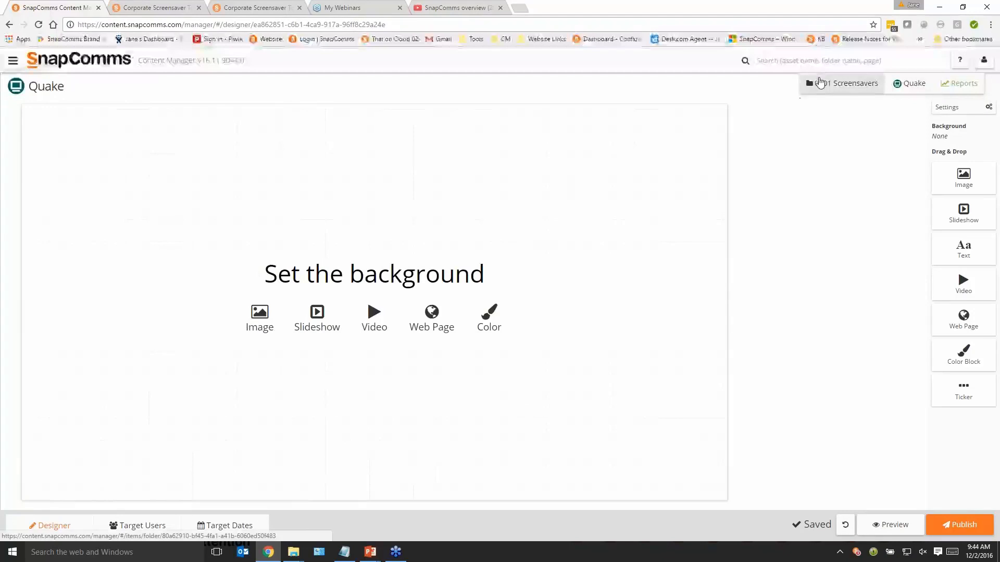